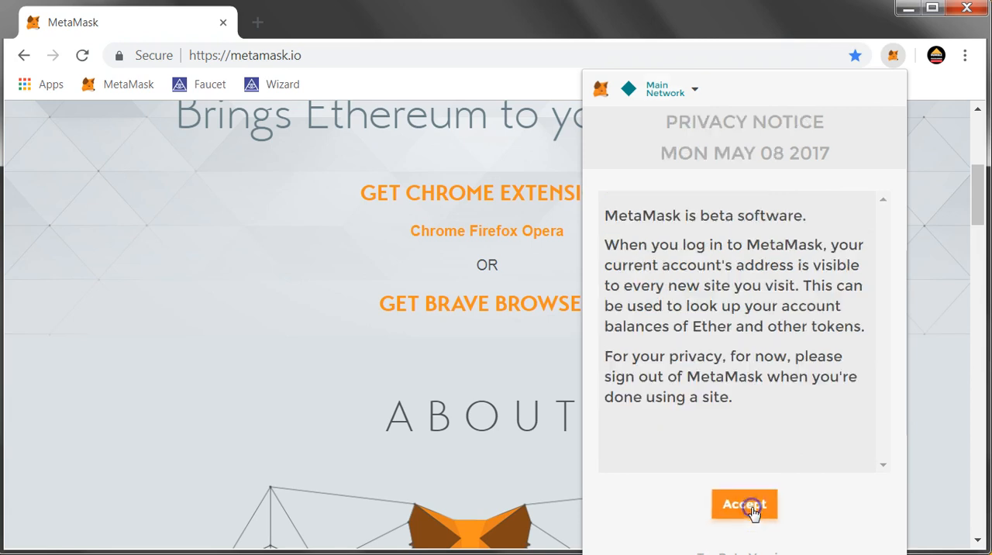
pyautogui.click(751, 508)
# Accept MetaMask's privacy notice, read through the phishing warning and accept it too
pyautogui.scroll(-5, 868, 345)
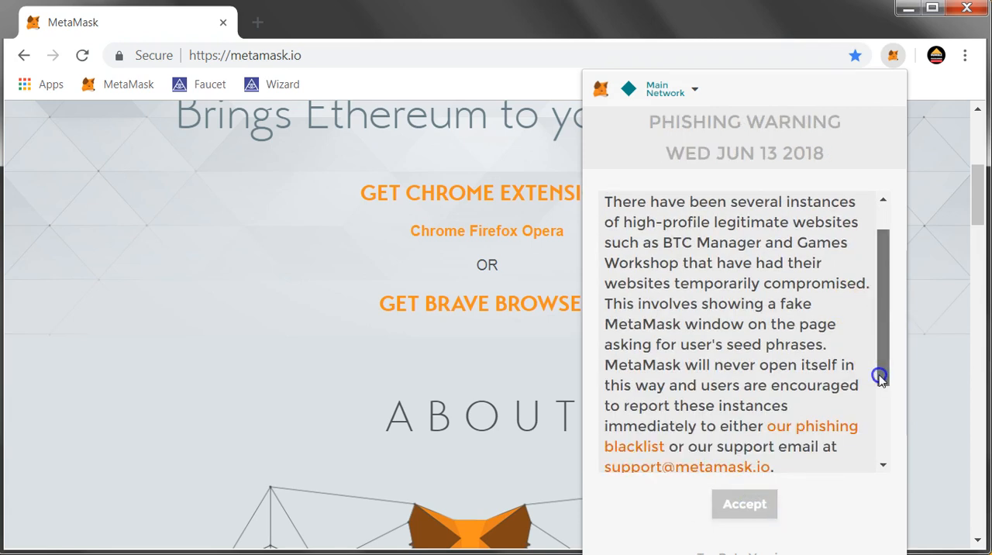
pyautogui.click(743, 503)
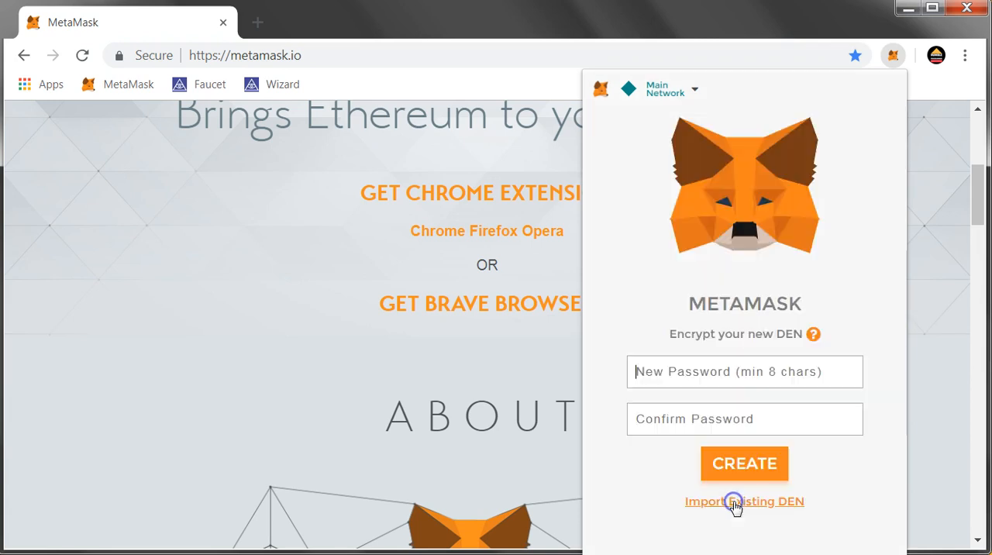
# Enter and confirm a new password of at least 8 characters, and create the encrypted MetaMask vault
pyautogui.click(697, 371)
pyautogui.write('••')
pyautogui.click(679, 430)
pyautogui.write('•')
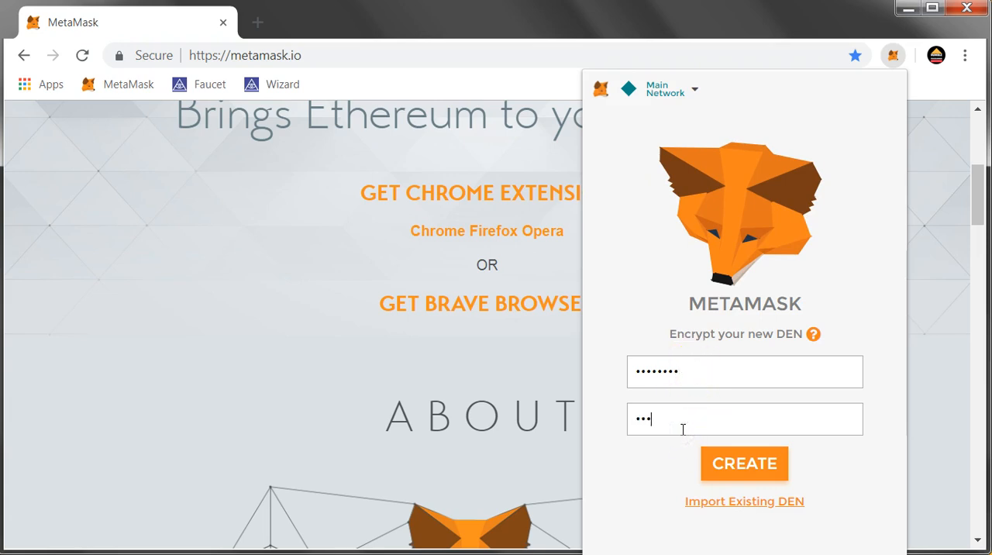
pyautogui.click(722, 465)
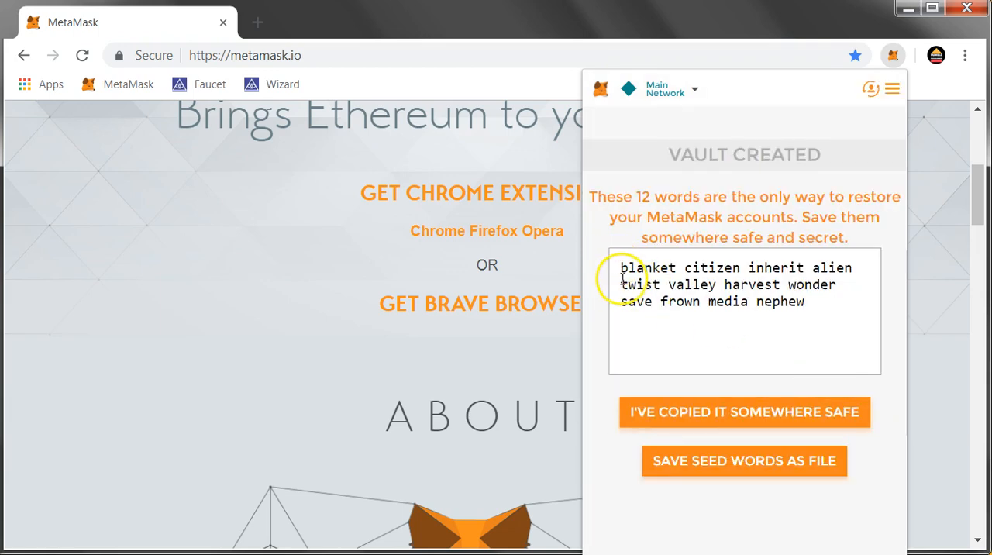
# Select the 12 seed words for saving outside the browser and confirm that they have been copied somewhere safe
pyautogui.moveTo(623, 270); pyautogui.dragTo(835, 301)
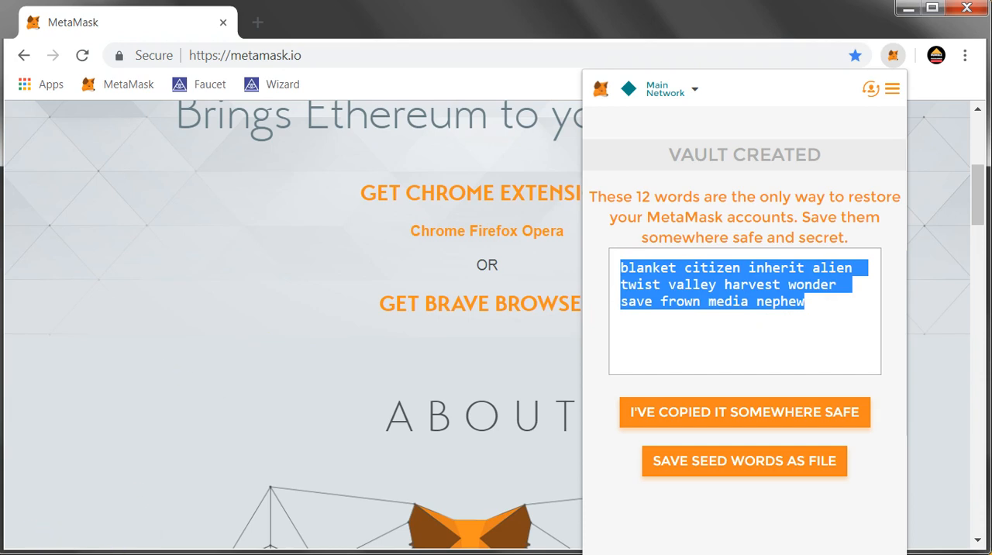
pyautogui.hotkey('alt', 'Tab')
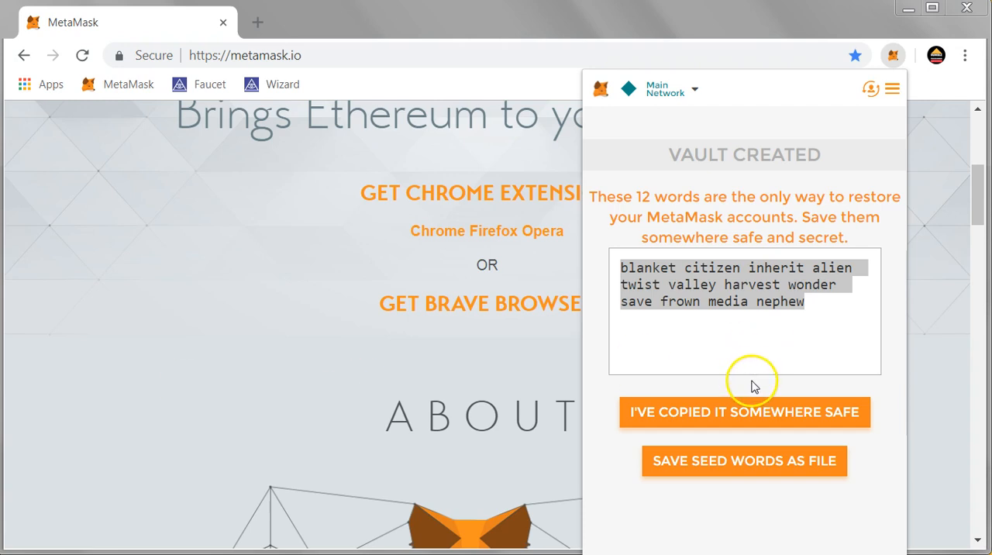
pyautogui.click(694, 422)
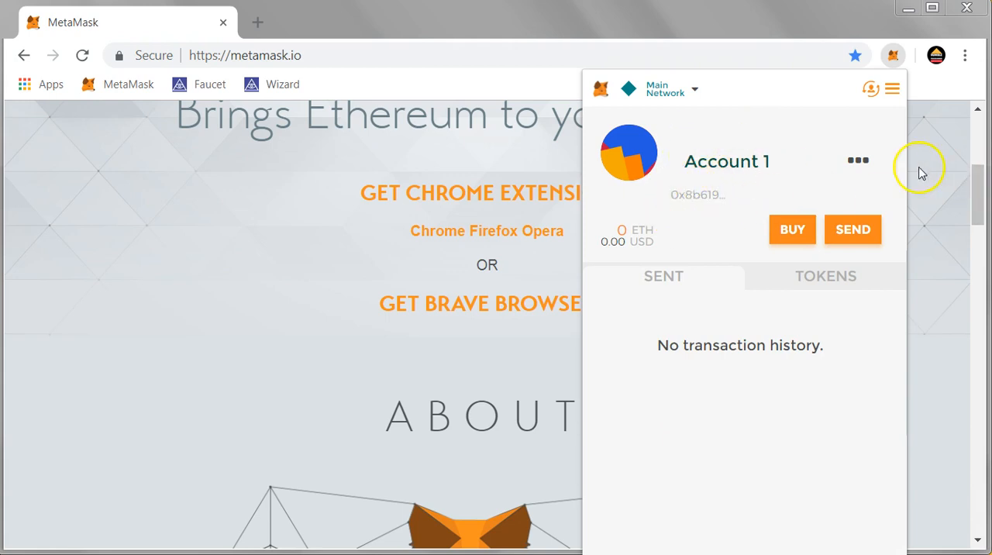
# View Account 1 on Etherscan and select the account address in the page's URL
pyautogui.click(857, 160)
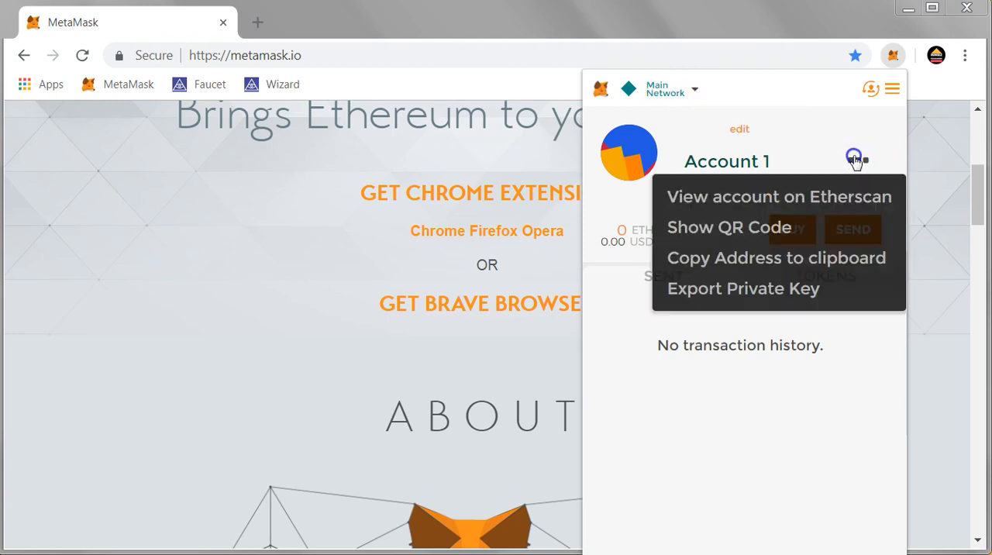
pyautogui.click(830, 199)
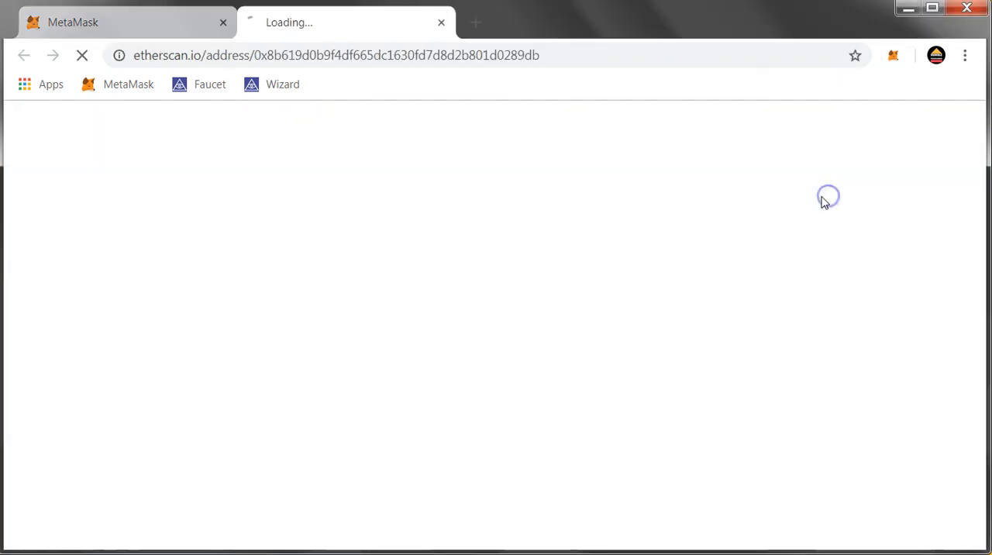
pyautogui.click(352, 55)
pyautogui.moveTo(351, 55); pyautogui.dragTo(618, 55)
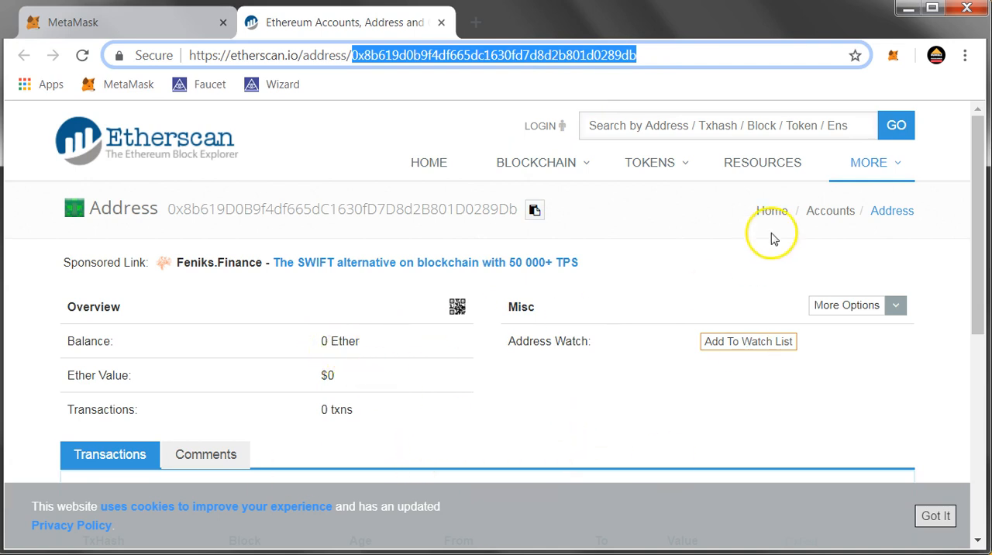
pyautogui.click(890, 60)
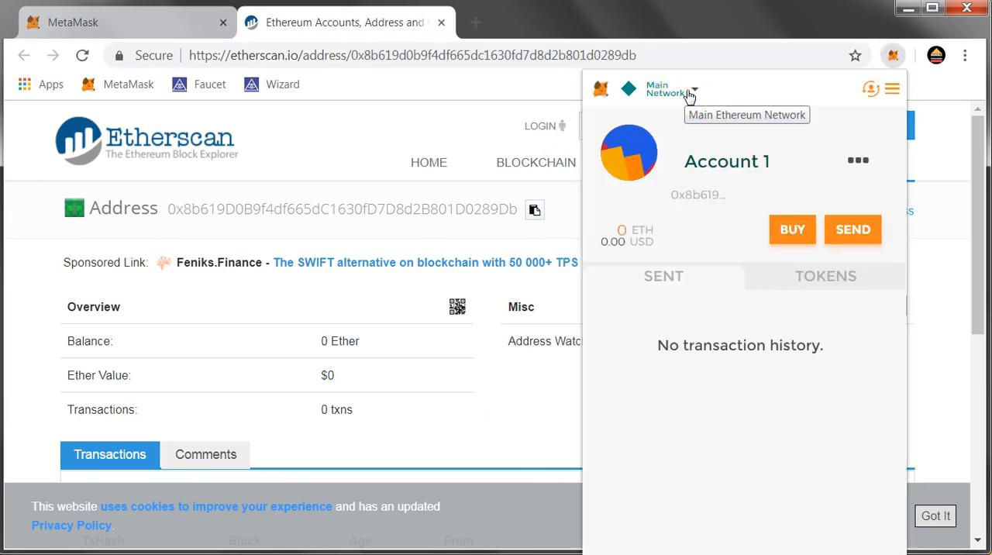
pyautogui.click(693, 90)
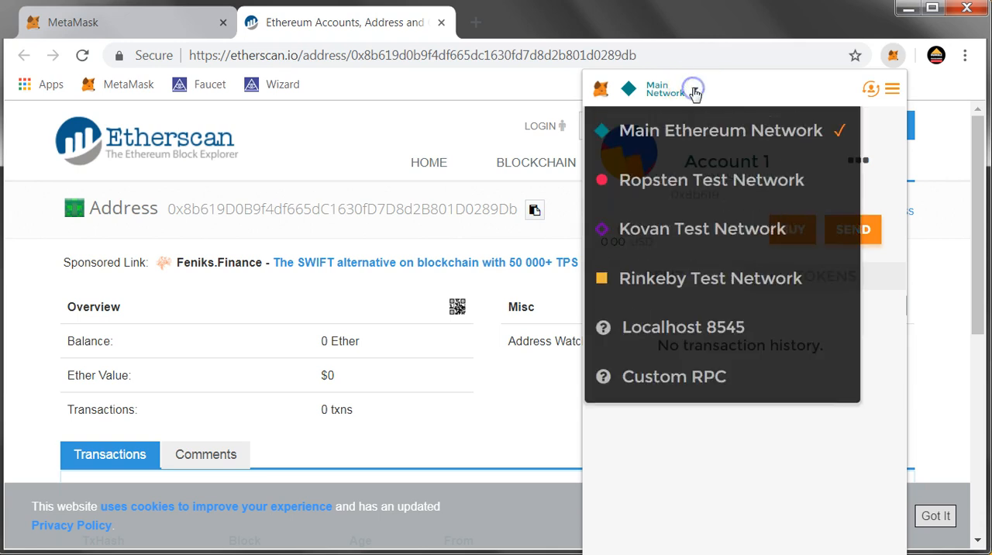
pyautogui.click(713, 379)
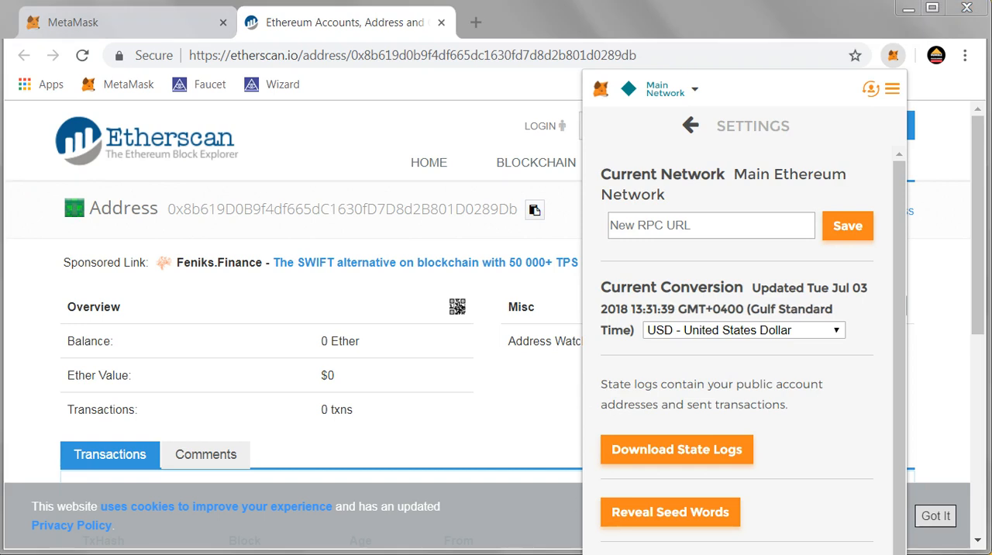
pyautogui.click(615, 225)
pyautogui.write('https://sokol.poa.network/')
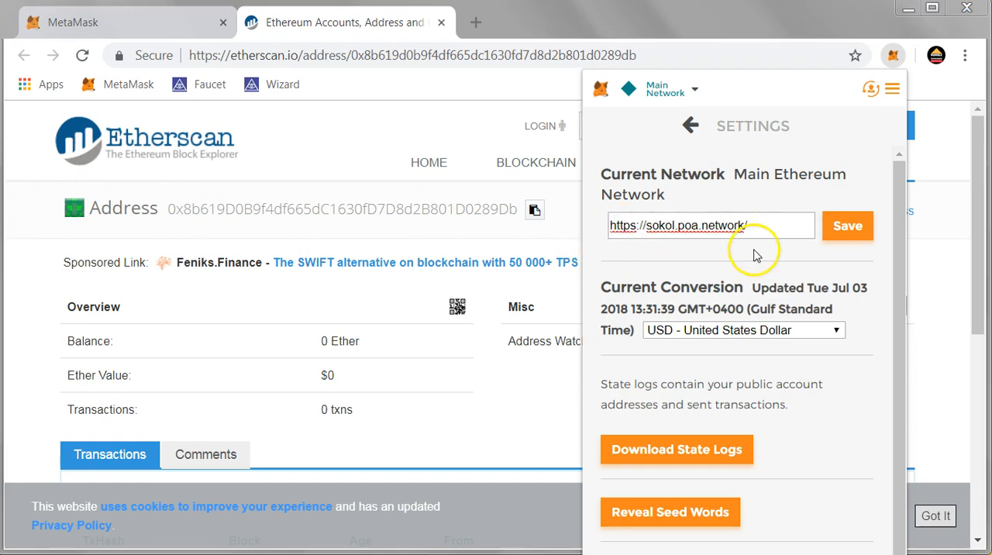
pyautogui.click(847, 225)
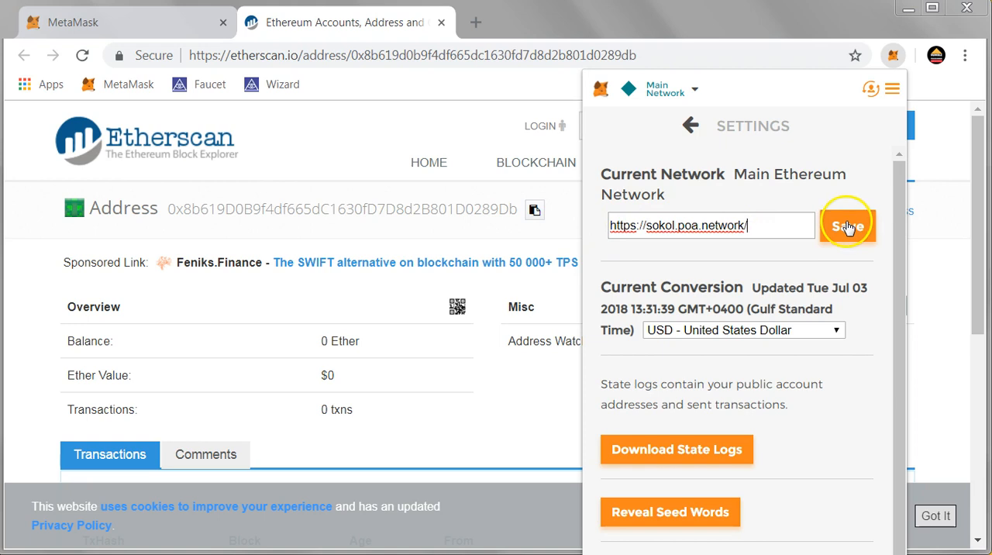
pyautogui.click(847, 226)
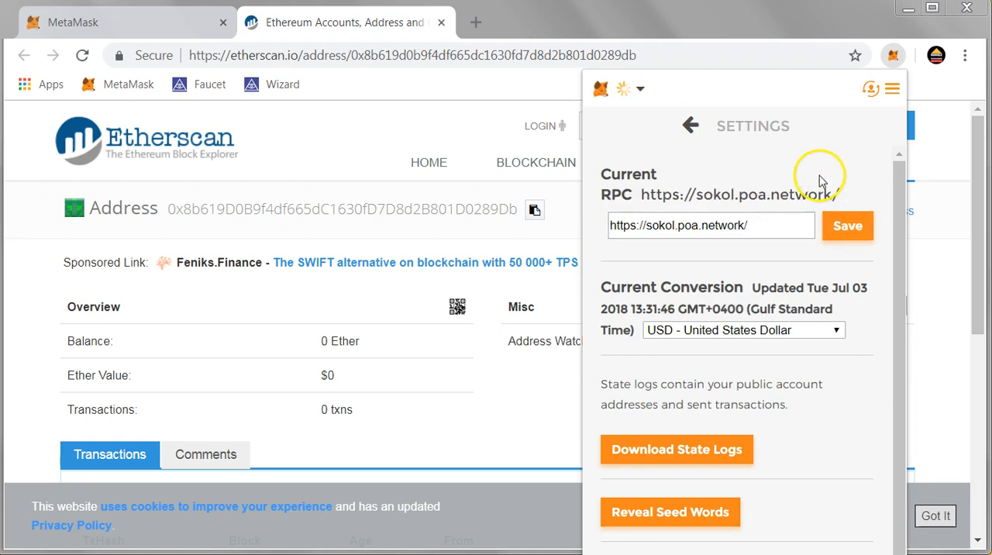
pyautogui.click(685, 131)
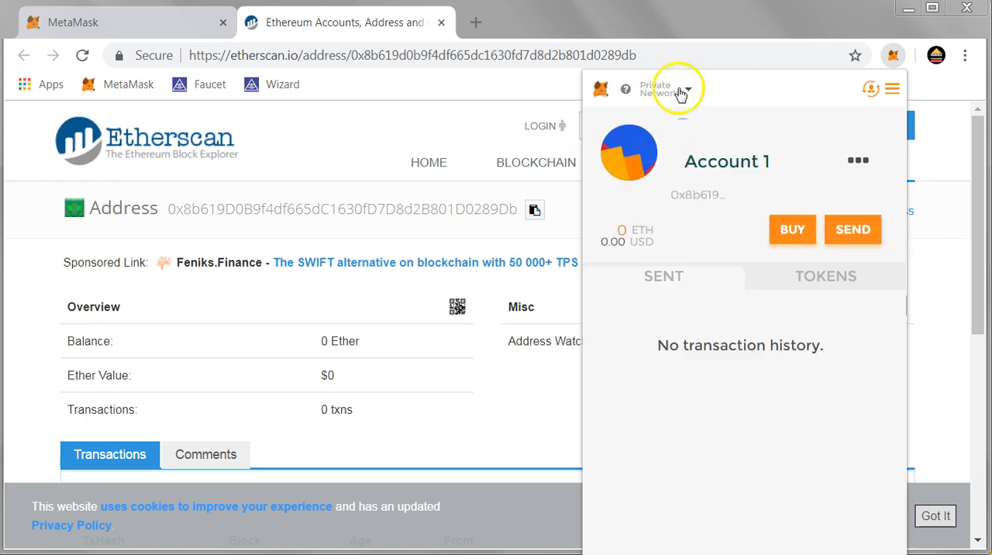
# Check which network is selected in MetaMask's network list and look at Account 1's balance
pyautogui.click(687, 90)
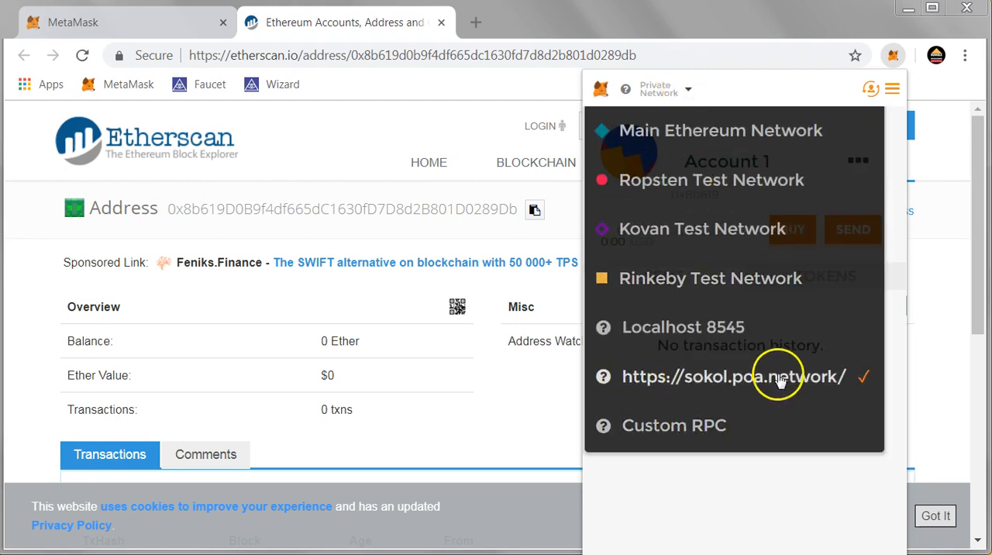
pyautogui.click(733, 90)
pyautogui.moveTo(617, 236)
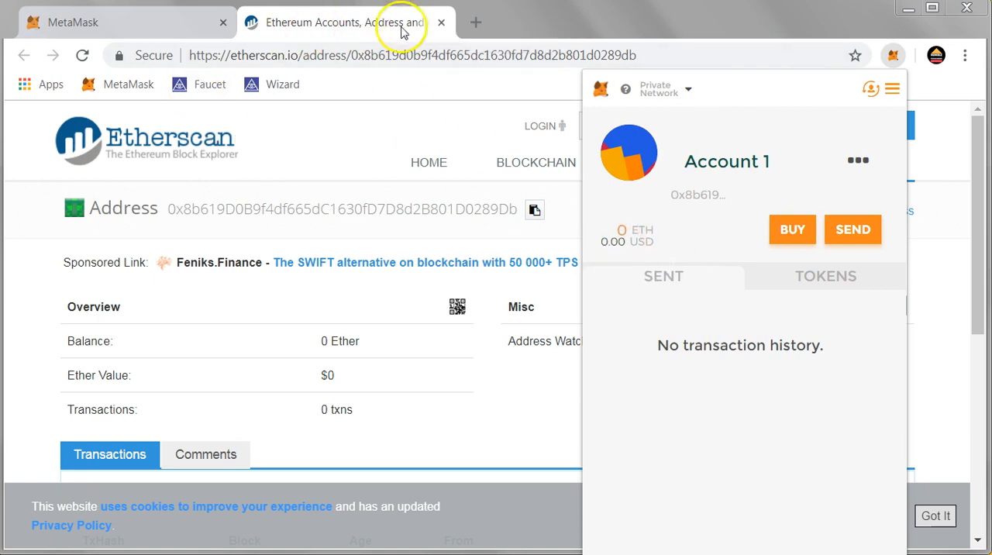
# Open the bookmarked Sokol POA Network Faucet in a new tab and enter the account address copied from the Etherscan URL
pyautogui.click(475, 22)
pyautogui.click(200, 92)
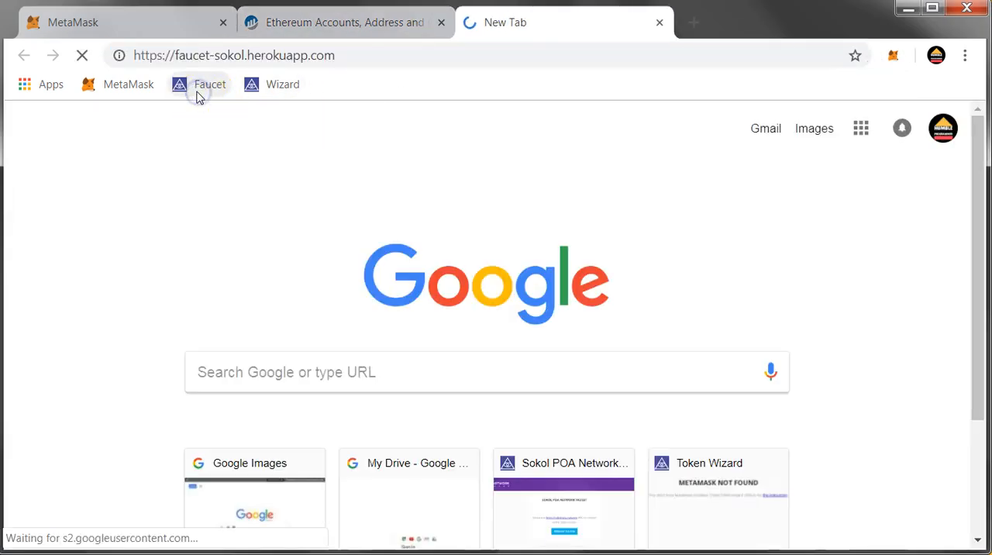
pyautogui.click(365, 24)
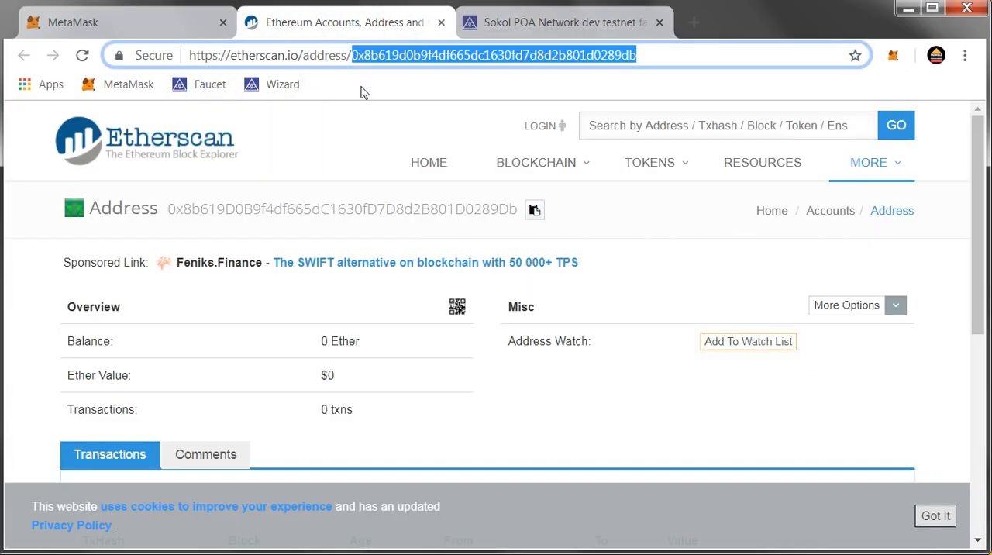
pyautogui.rightClick(382, 57)
pyautogui.click(411, 124)
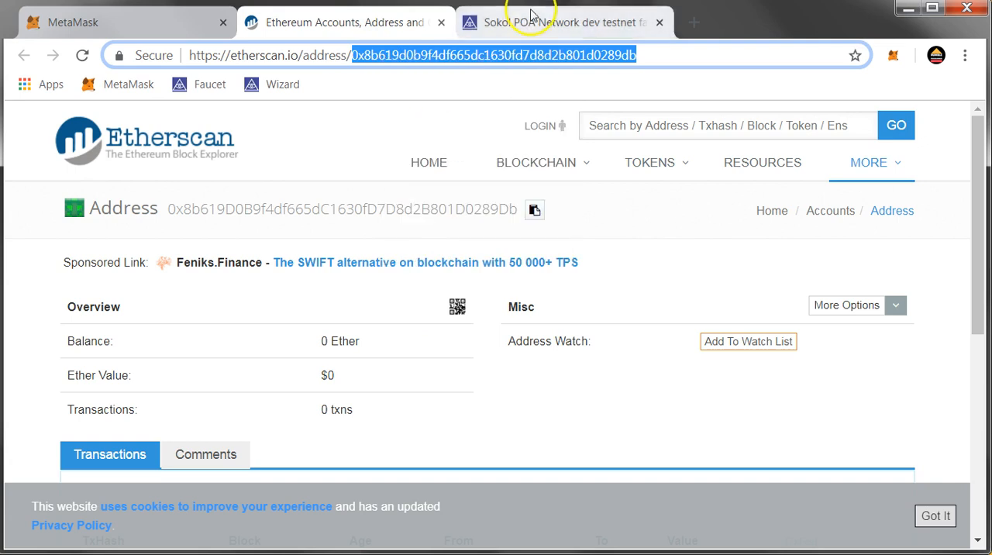
pyautogui.click(525, 24)
pyautogui.click(465, 261)
pyautogui.hotkey('ctrl', 'v')
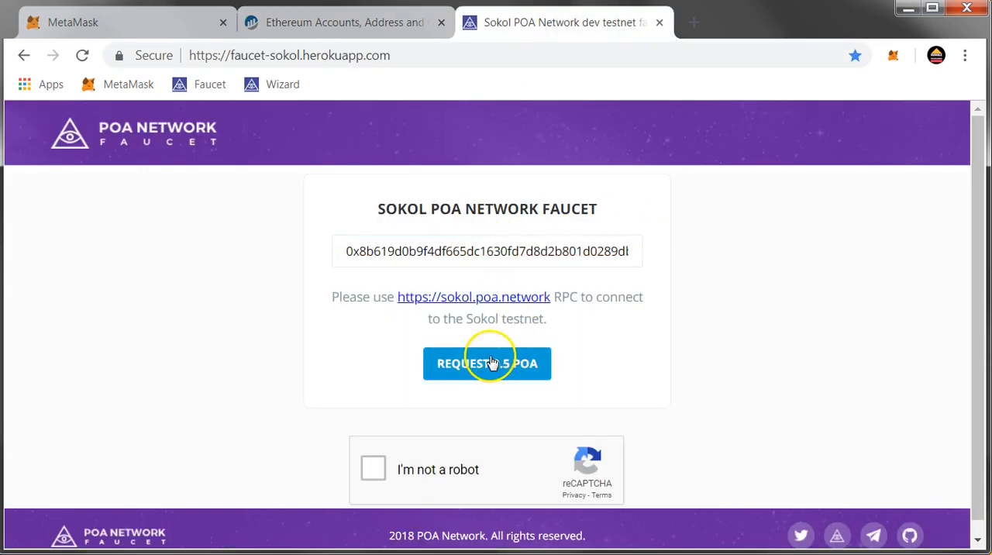
# Complete the robot check, request 0.5 POA for the entered address and dismiss the success dialog
pyautogui.click(366, 471)
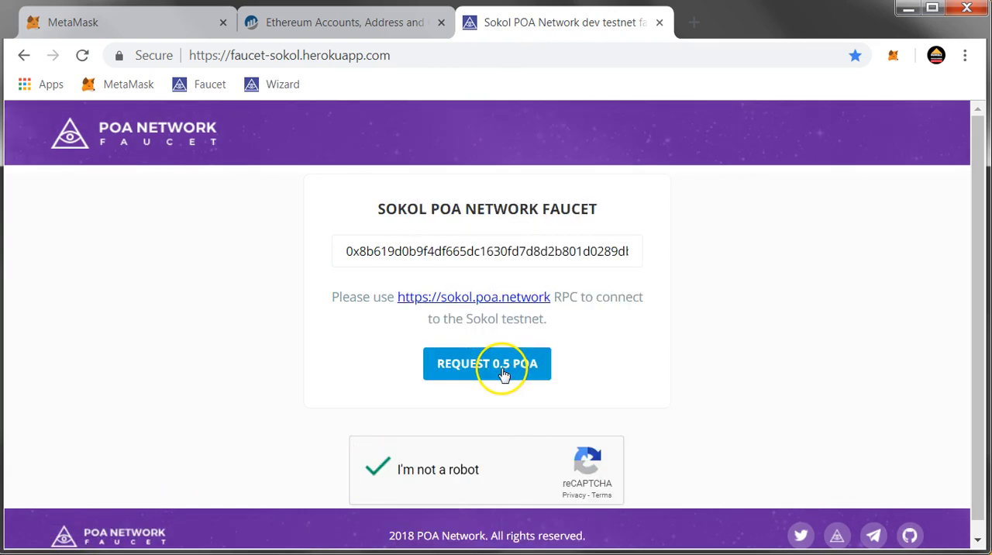
pyautogui.click(502, 370)
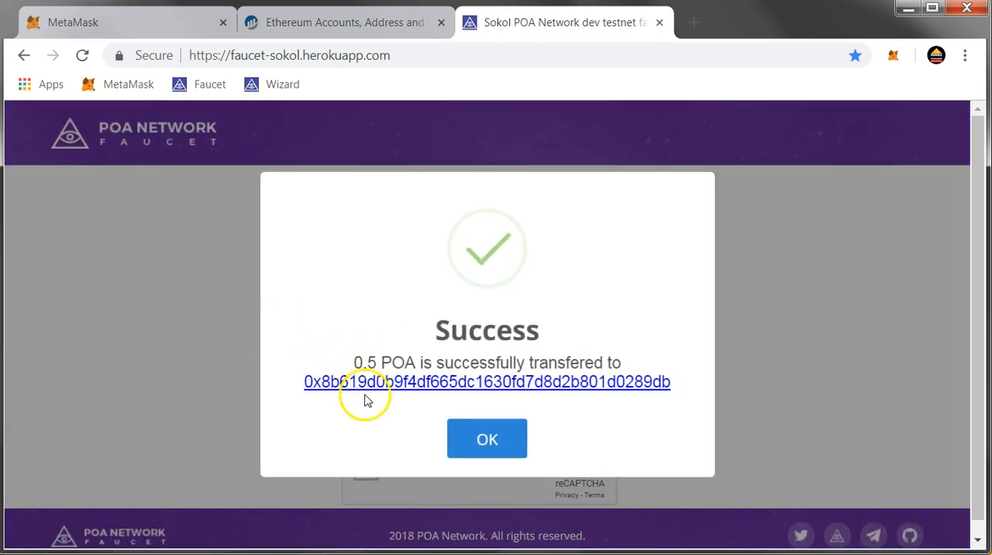
pyautogui.click(448, 439)
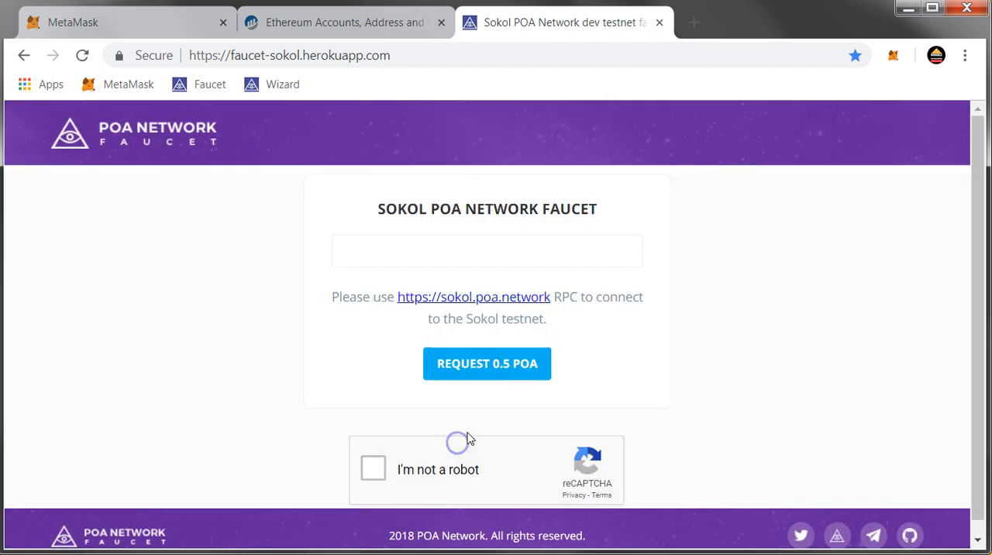
# Enter the same account address in the faucet again and request another 0.5 POA
pyautogui.click(365, 257)
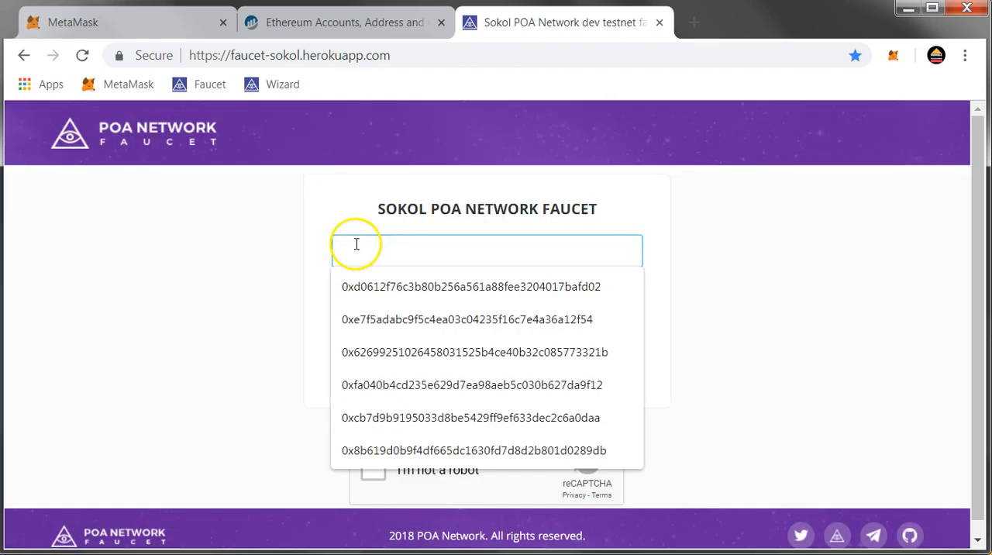
pyautogui.hotkey('ctrl', 'v')
pyautogui.click(267, 269)
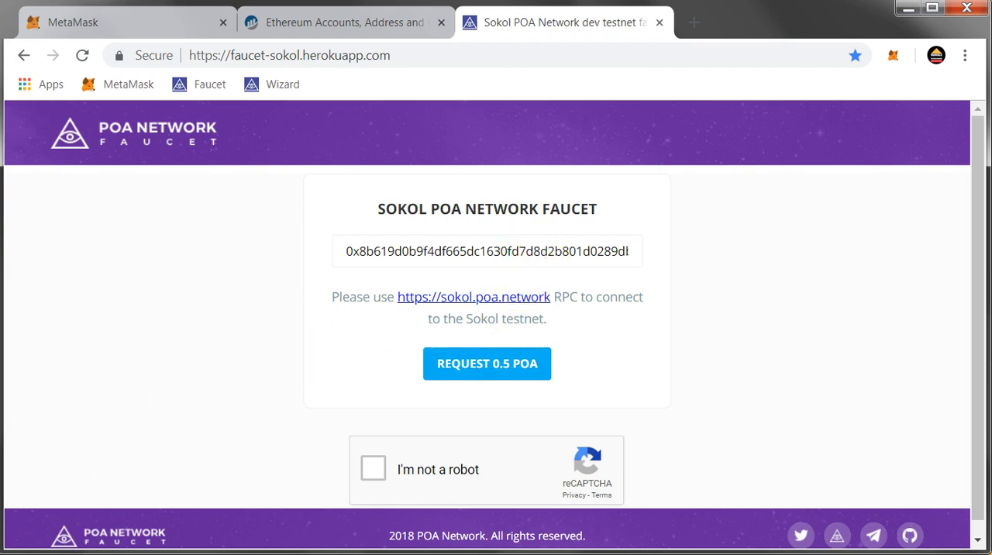
pyautogui.click(454, 370)
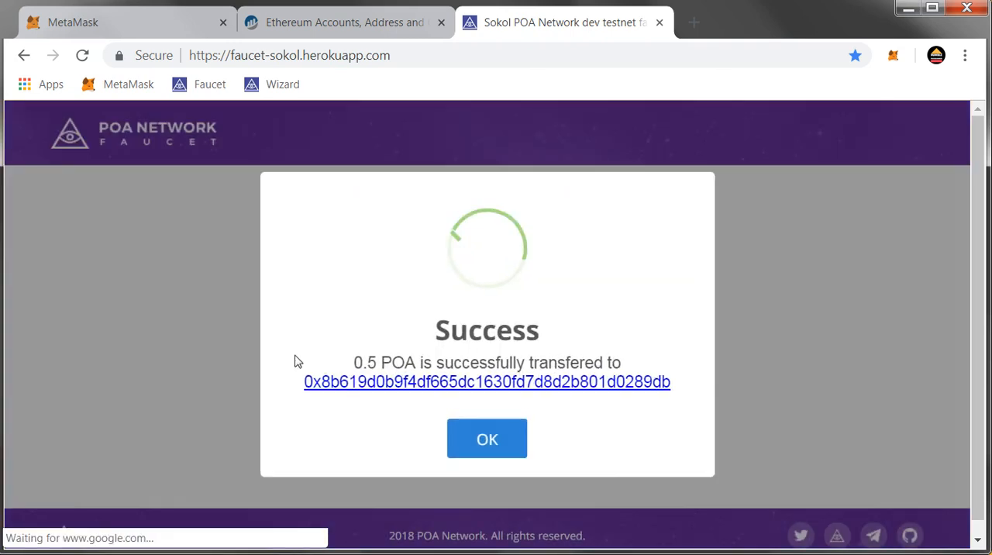
# View the POA transfer's transaction details in the block explorer, and close the explorer and faucet pages
pyautogui.click(490, 383)
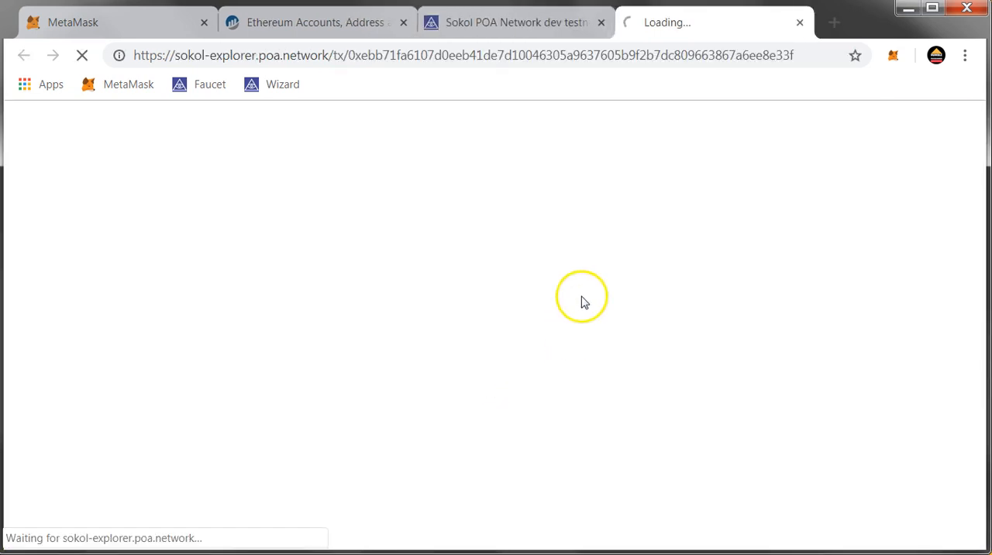
pyautogui.click(800, 22)
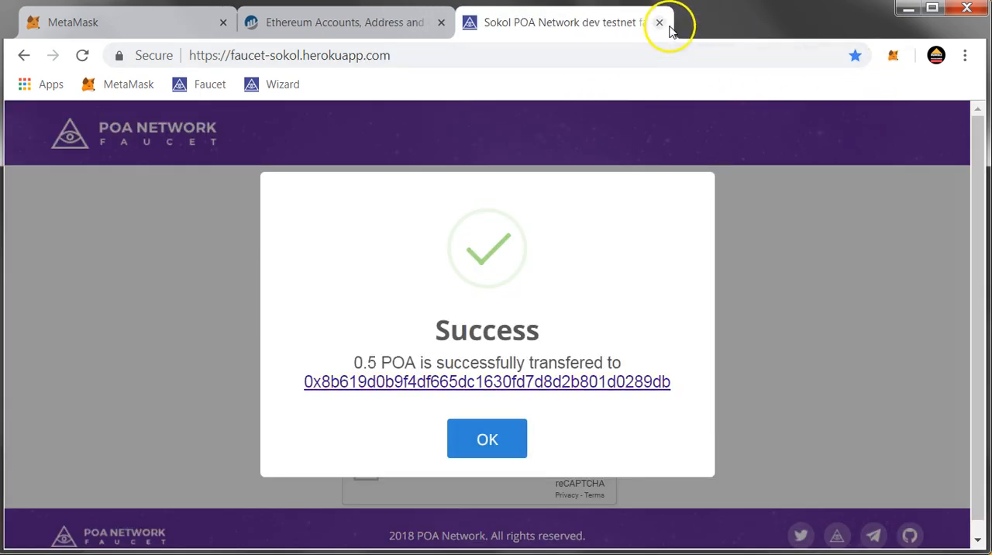
pyautogui.click(659, 23)
# Check Account 1's balance in MetaMask and load the bookmarked Token Wizard site in the Etherscan tab
pyautogui.click(892, 62)
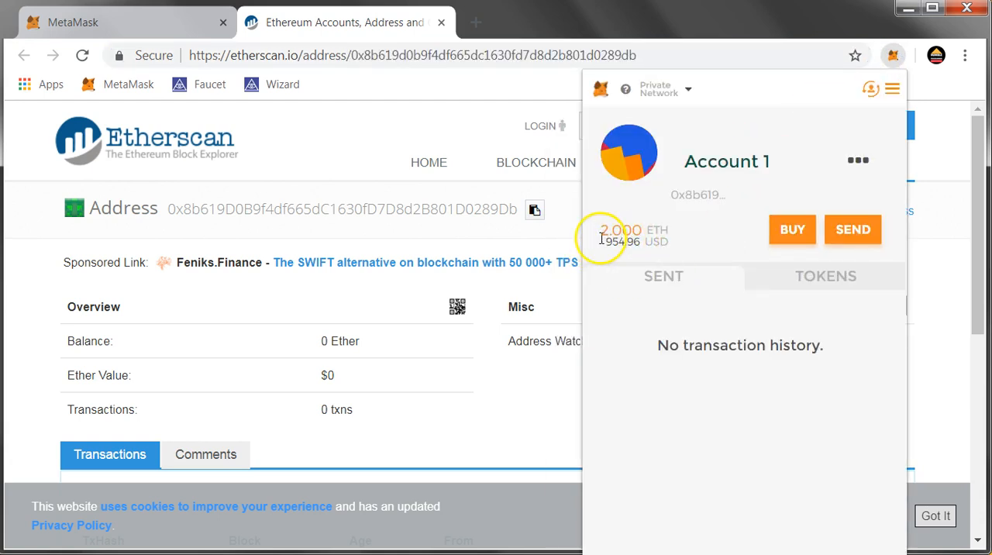
pyautogui.moveTo(602, 237)
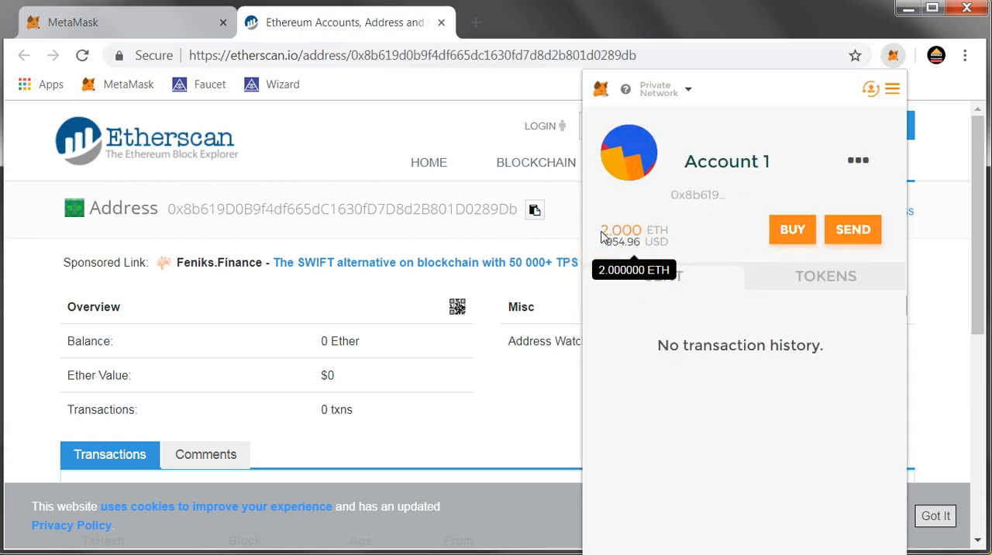
pyautogui.click(303, 25)
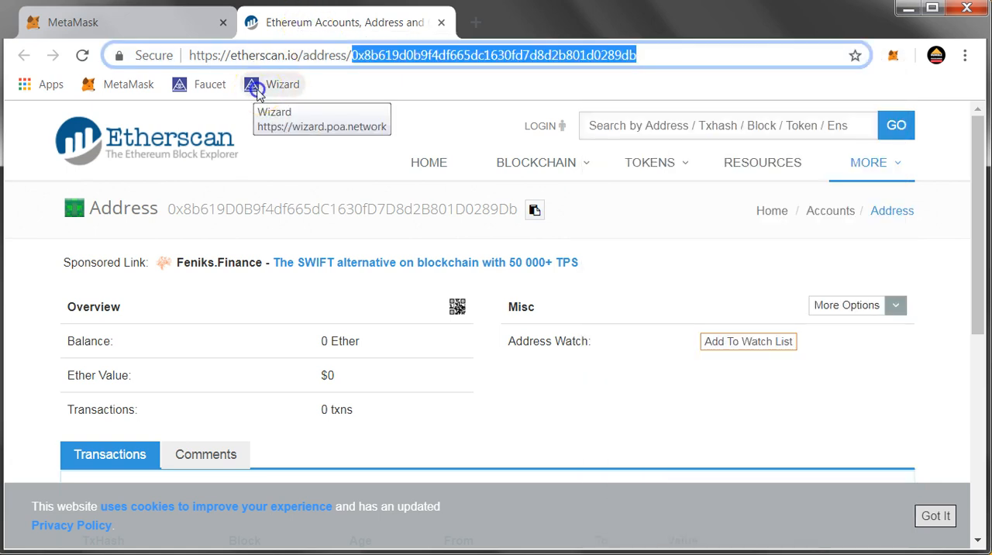
pyautogui.click(258, 89)
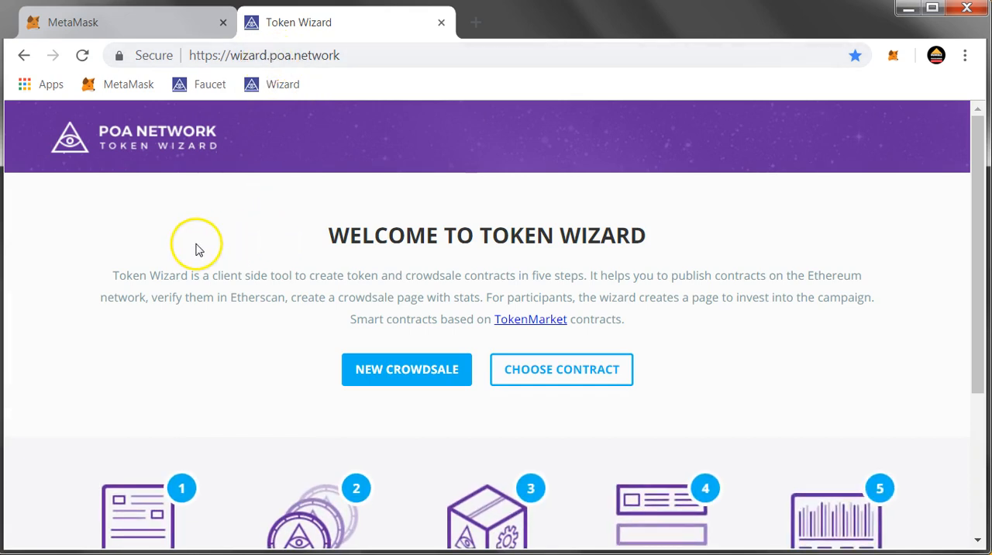
# Start a new crowdsale and continue with the Whitelist with Cap contract strategy
pyautogui.scroll(-2, 543, 333)
pyautogui.scroll(2, 571, 350)
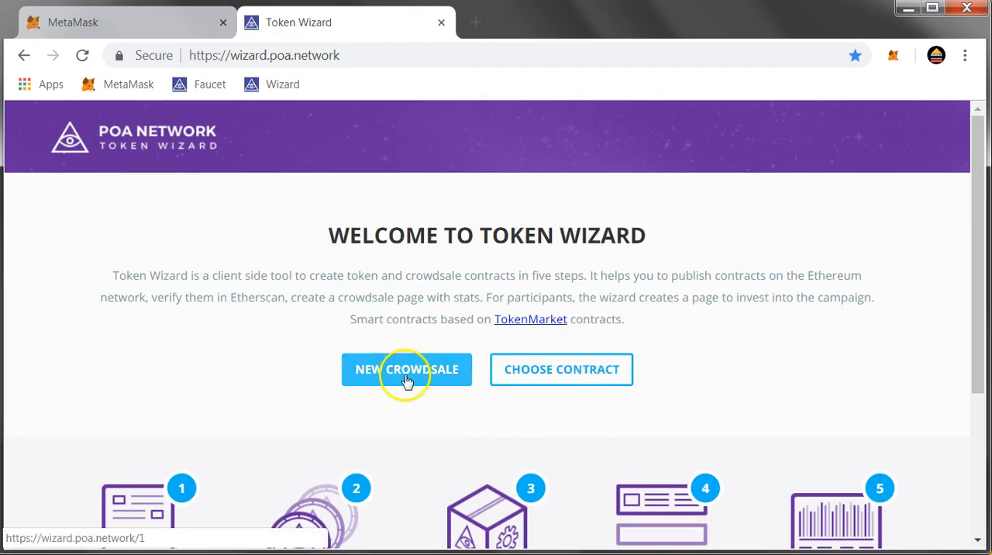
pyautogui.click(423, 377)
pyautogui.scroll(-2, 405, 373)
pyautogui.click(454, 440)
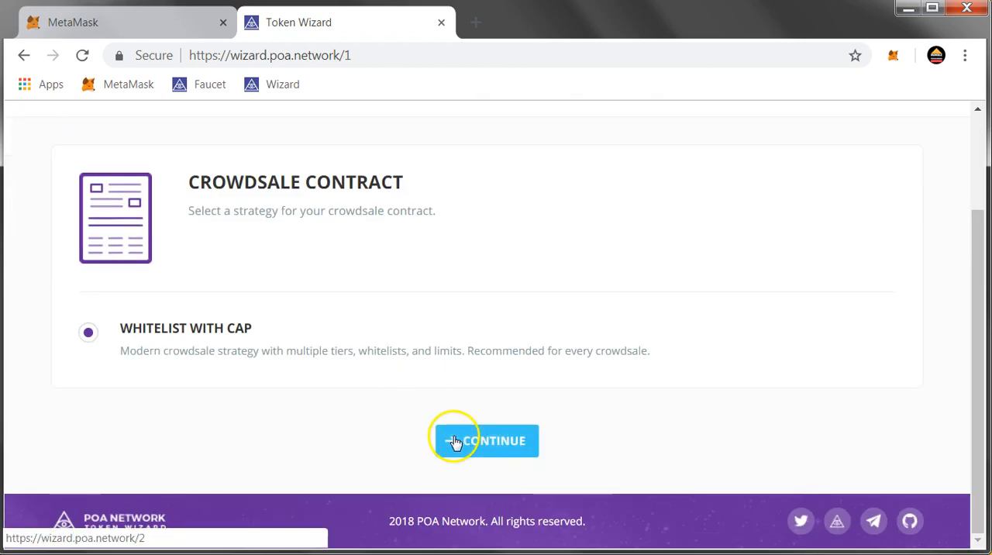
# Enter 15 MIN TOKEN as the token name and 15MIN as its ticker
pyautogui.scroll(4, 415, 395)
pyautogui.scroll(4, 414, 394)
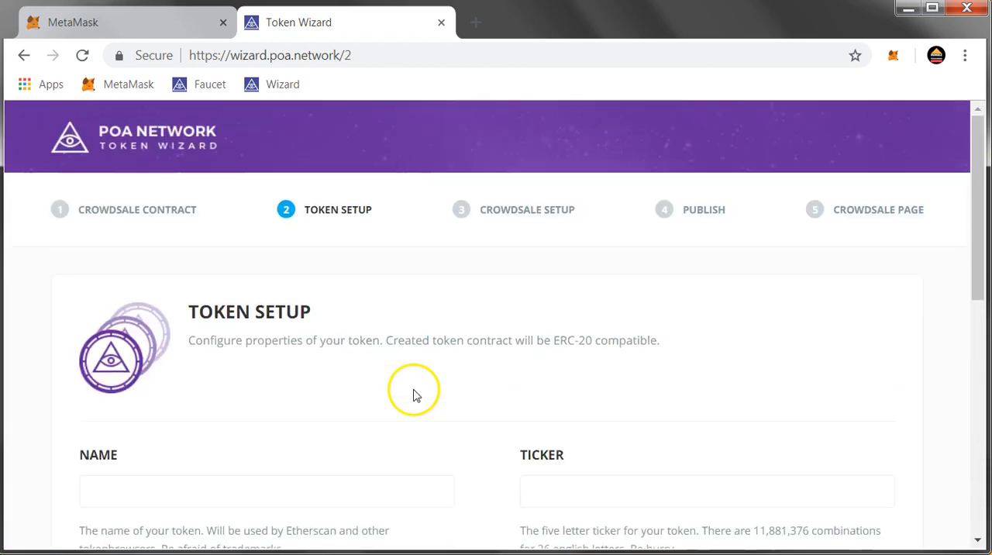
pyautogui.scroll(-1, 422, 365)
pyautogui.click(240, 405)
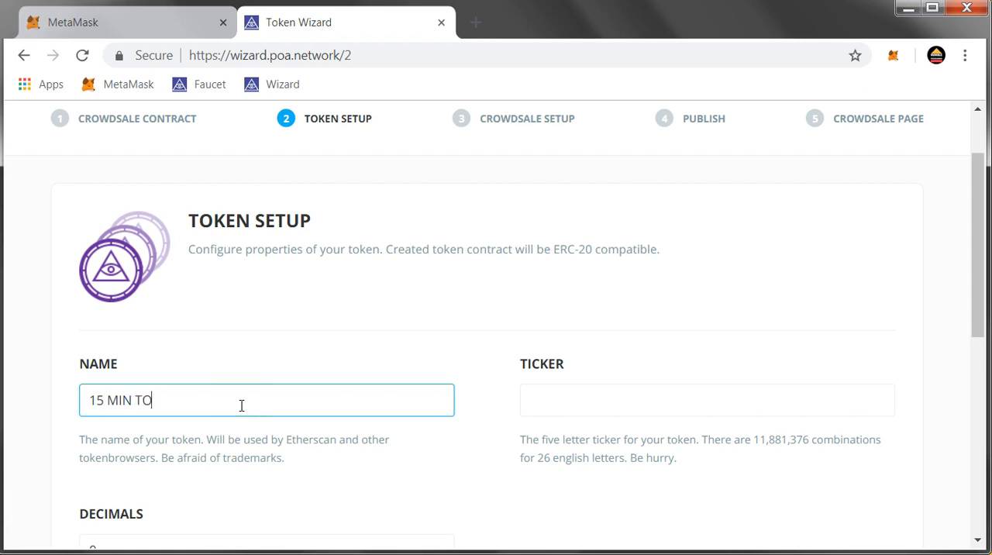
pyautogui.press('Tab')
pyautogui.write('1')
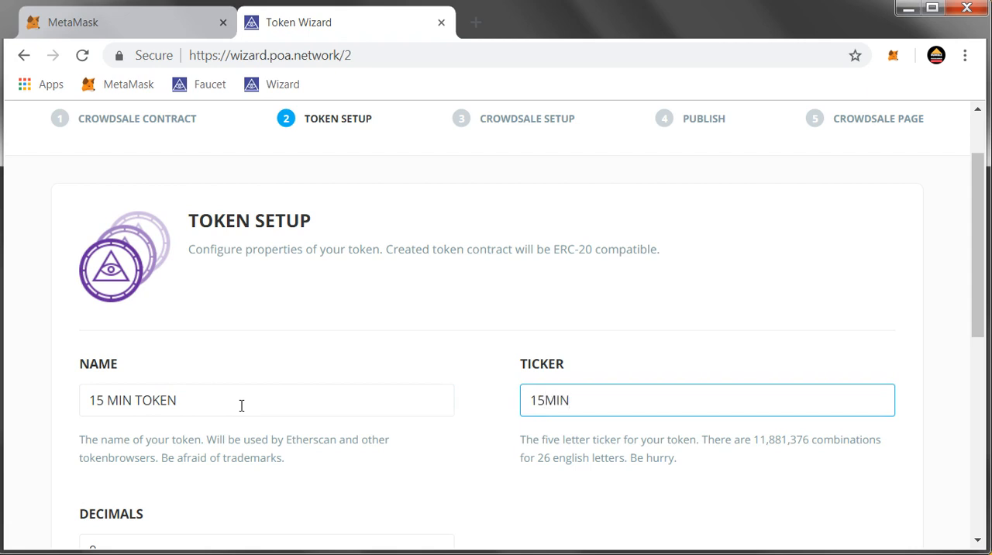
# Set the token's decimals to 18
pyautogui.scroll(-2, 242, 405)
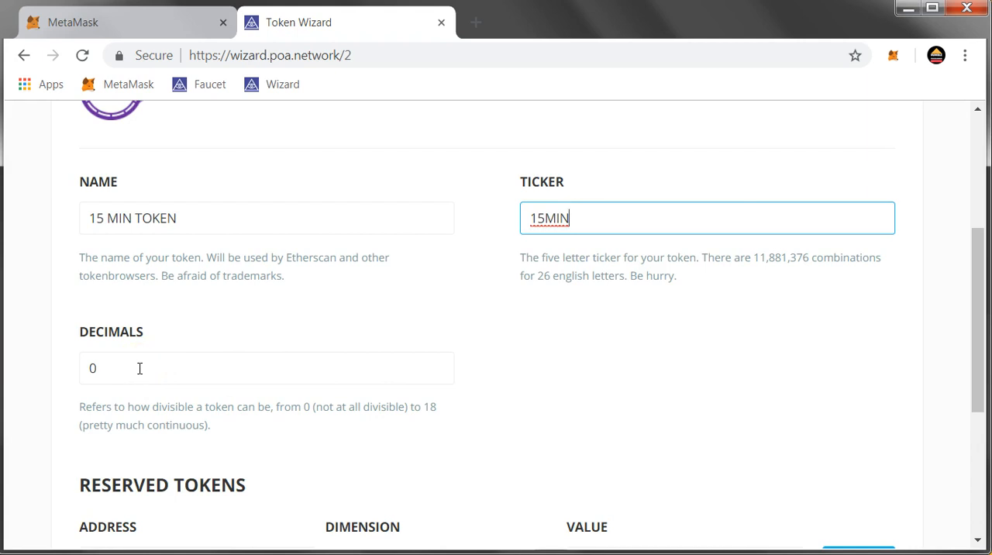
pyautogui.press('Tab')
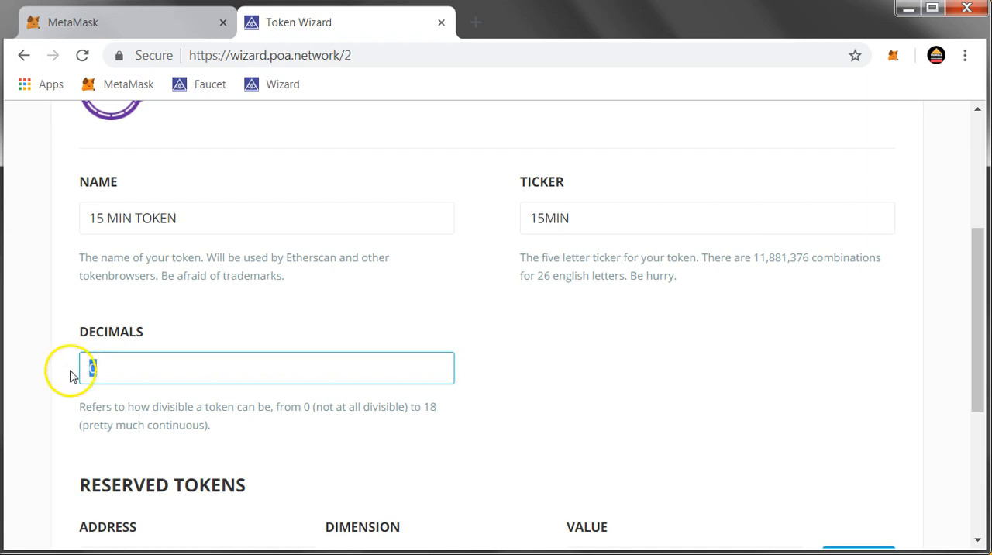
pyautogui.write('1')
pyautogui.click(90, 359)
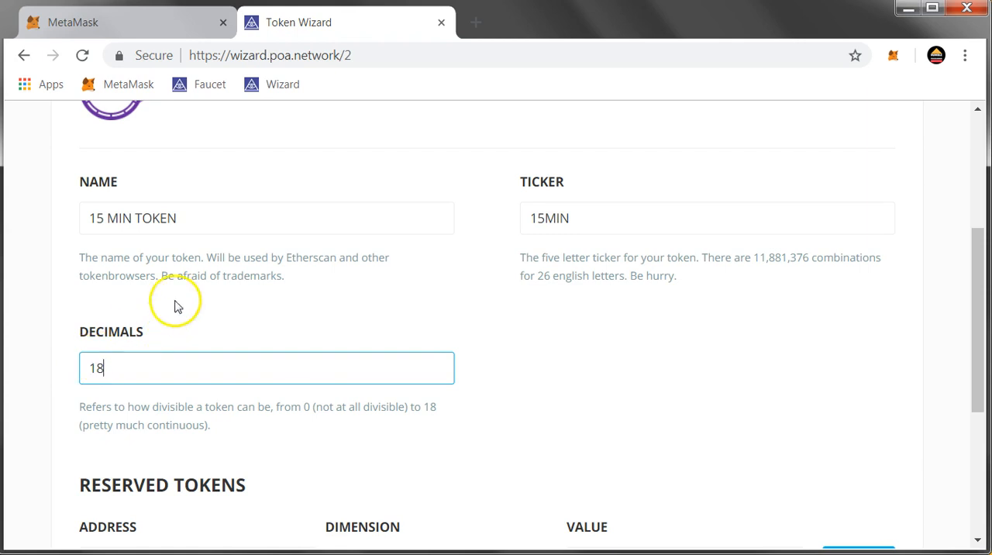
pyautogui.moveTo(131, 372); pyautogui.dragTo(60, 365)
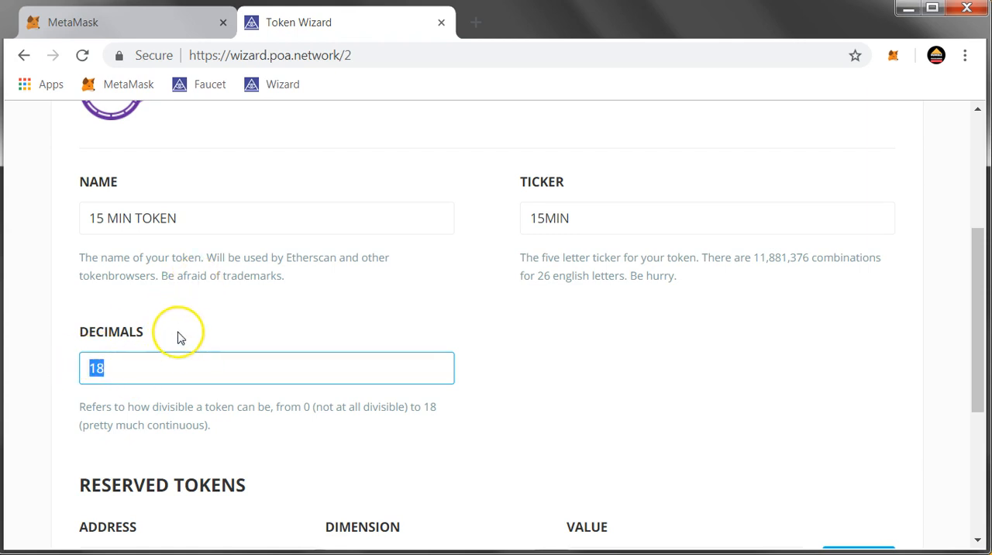
pyautogui.click(278, 284)
# Consult the sample tokenomics slide, return to Token Wizard and set the reserved tokens to a percentage of 25
pyautogui.scroll(-3, 294, 310)
pyautogui.click(189, 386)
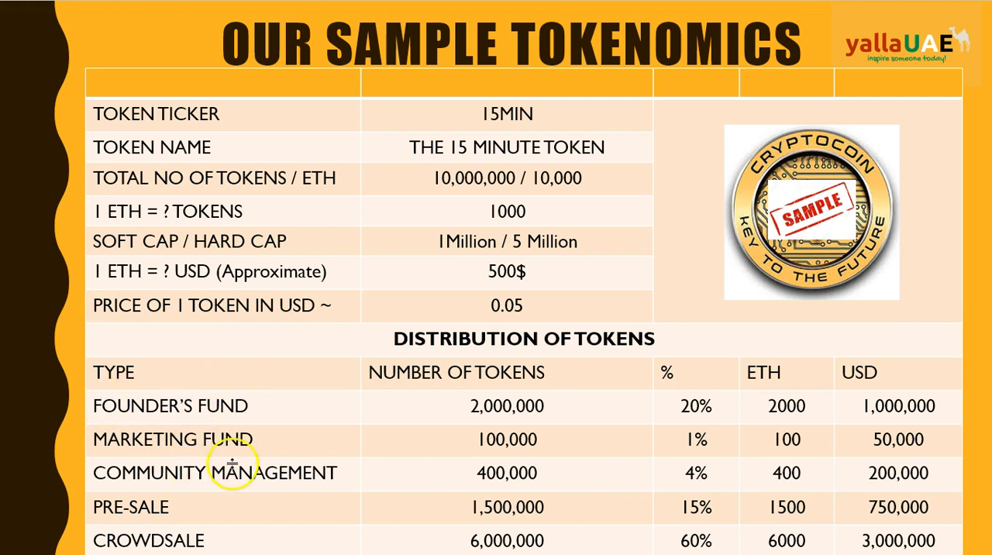
pyautogui.moveTo(507, 554)
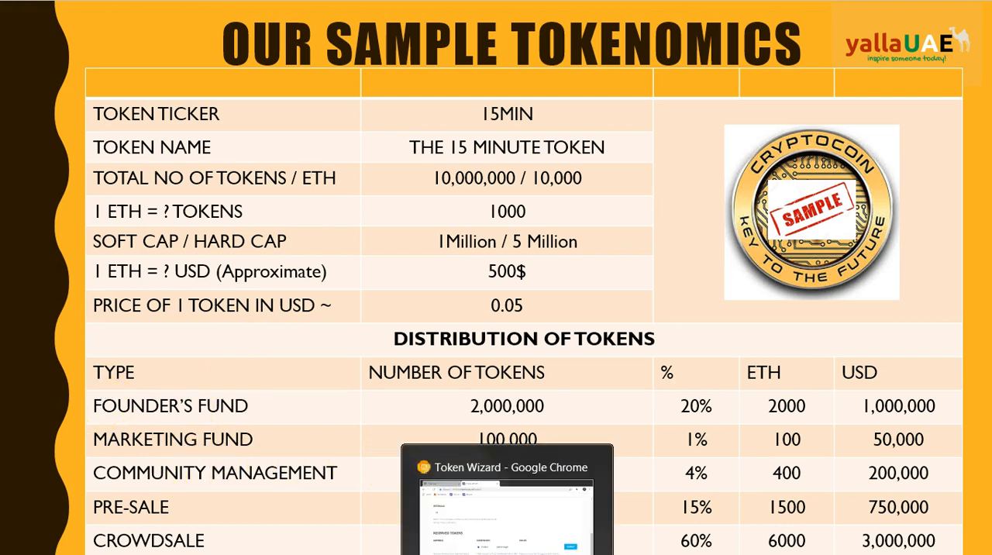
pyautogui.click(507, 554)
pyautogui.click(201, 381)
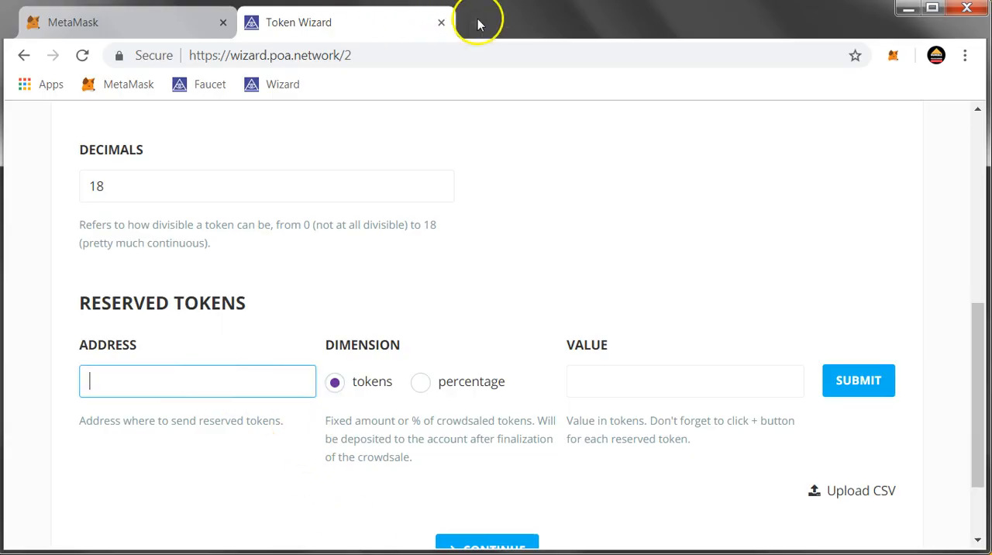
pyautogui.click(605, 390)
pyautogui.write('25')
pyautogui.click(660, 263)
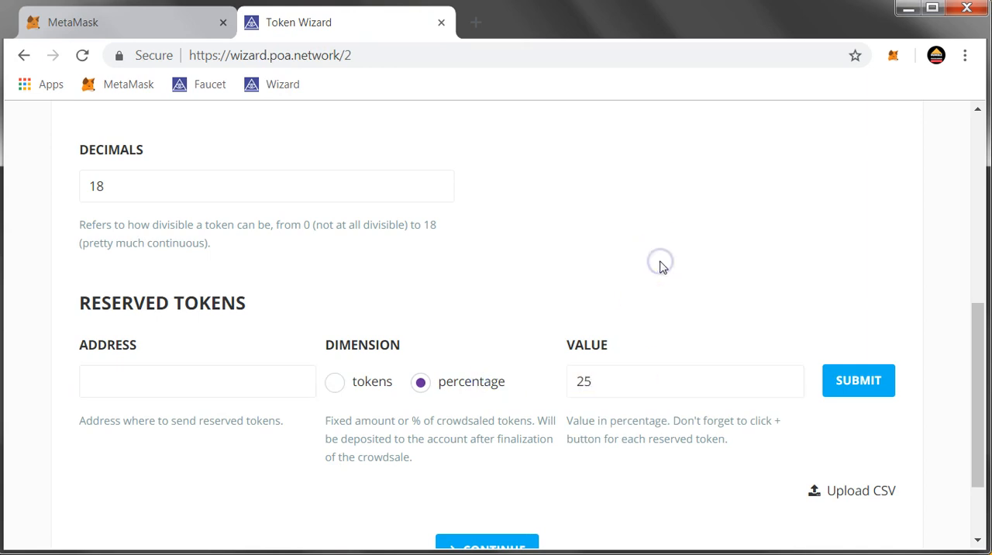
# Open the MetaMask account in Etherscan, copy its address from the URL and paste it as the reserved tokens address
pyautogui.click(482, 25)
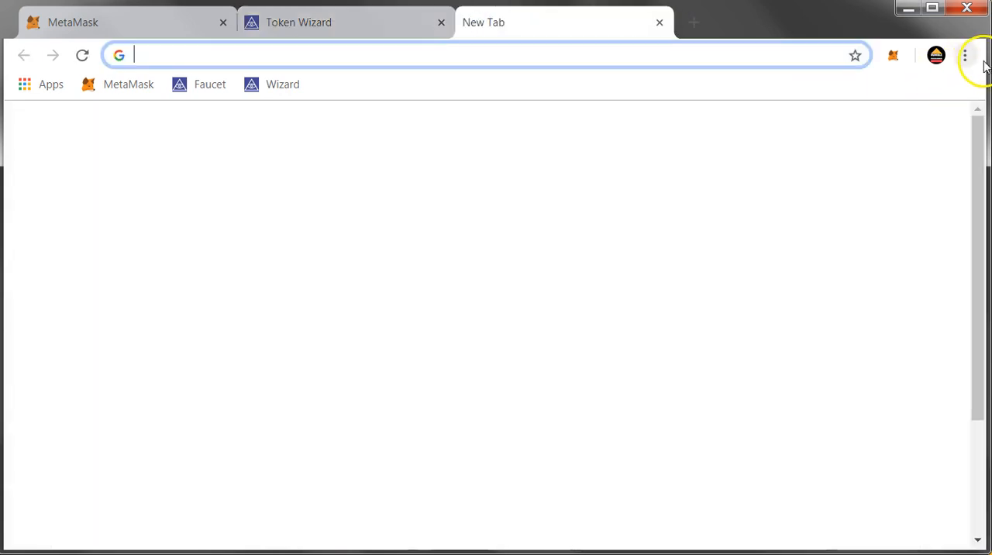
pyautogui.click(896, 57)
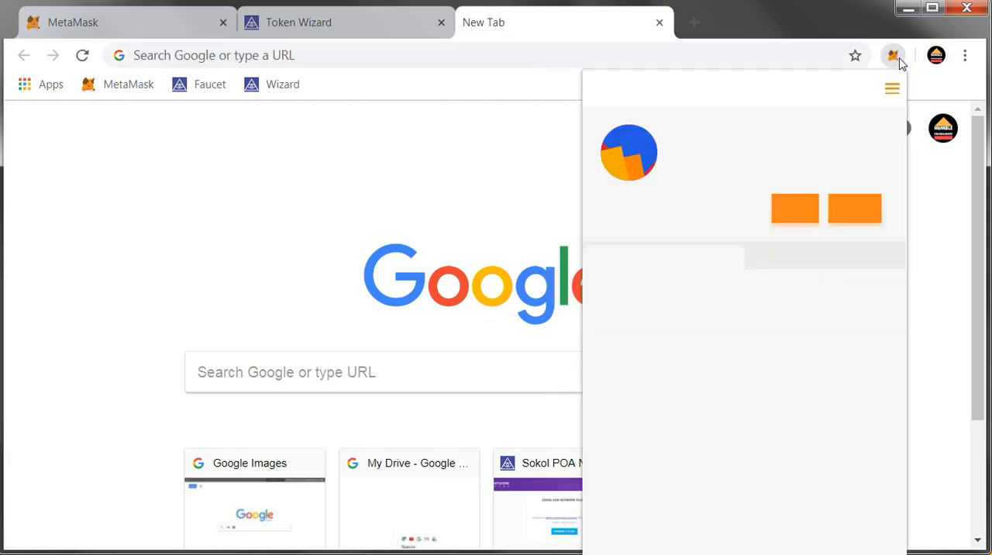
pyautogui.click(858, 162)
pyautogui.click(833, 199)
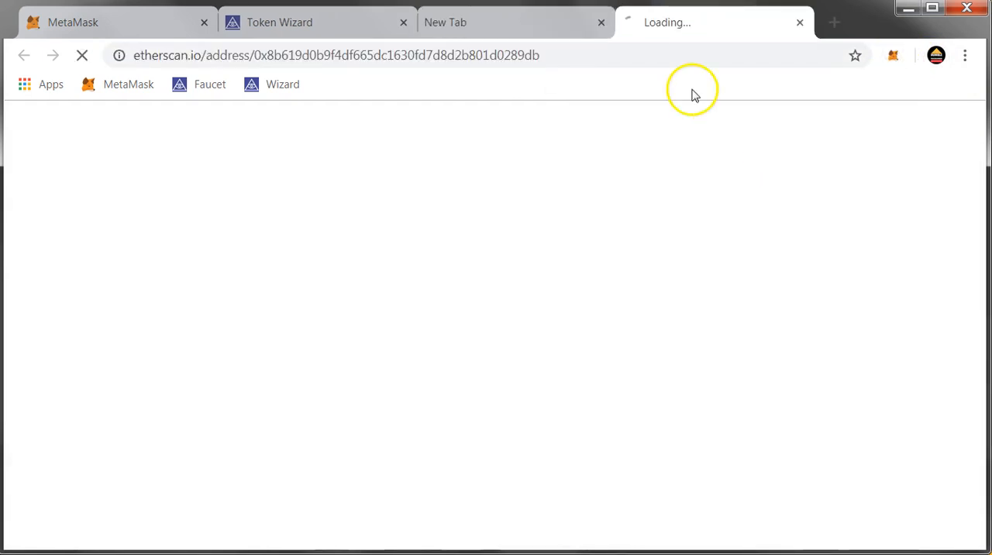
pyautogui.moveTo(351, 55); pyautogui.dragTo(675, 39)
pyautogui.click(298, 17)
pyautogui.click(184, 383)
pyautogui.hotkey('ctrl', 'v')
pyautogui.click(305, 312)
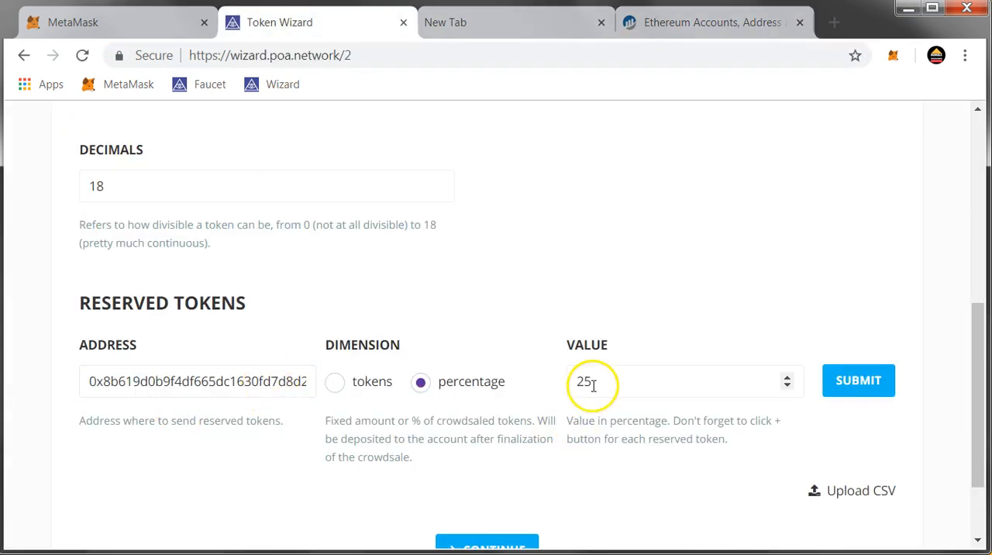
# Submit the 25 percent reserved token allocation and continue to the crowdsale setup
pyautogui.scroll(-2, 538, 465)
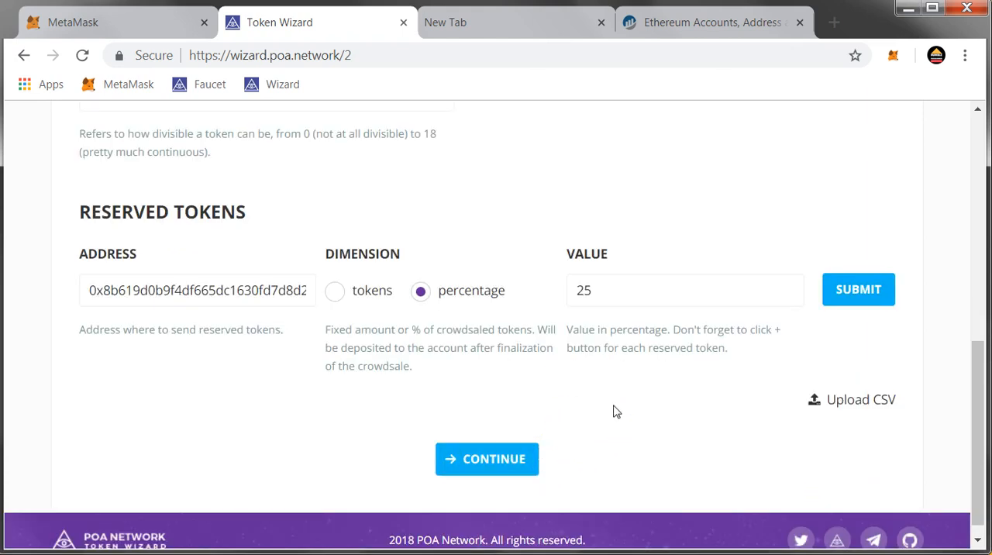
pyautogui.click(856, 300)
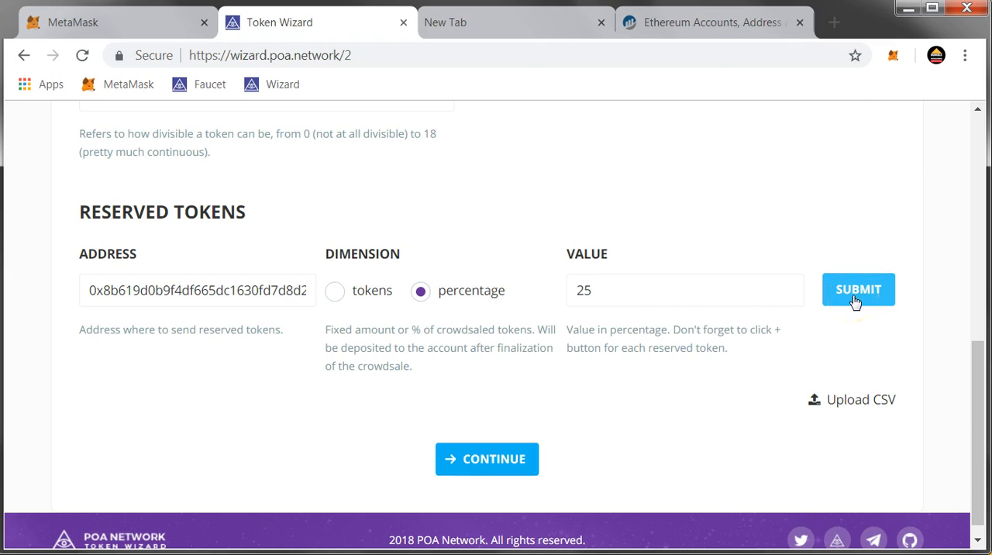
pyautogui.click(854, 299)
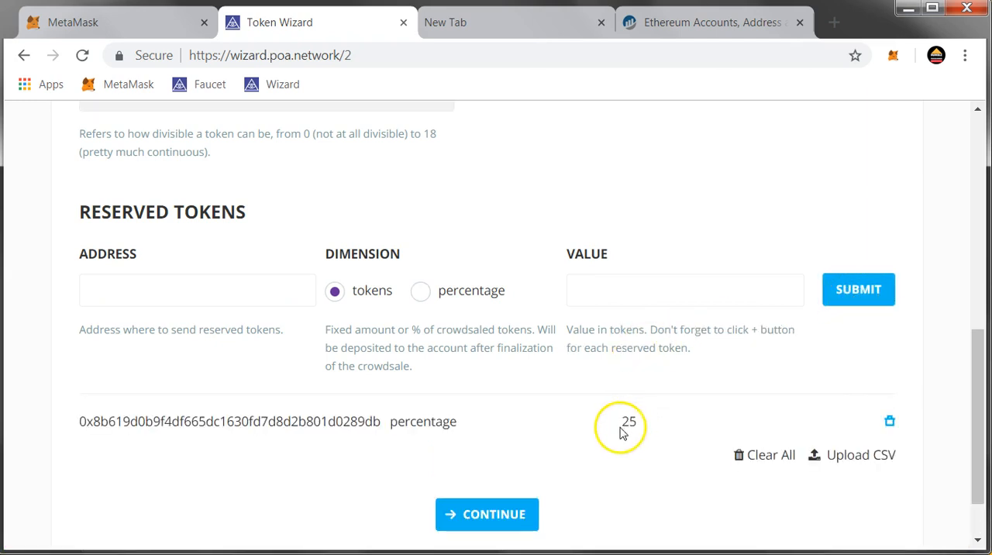
pyautogui.moveTo(633, 423); pyautogui.dragTo(553, 468)
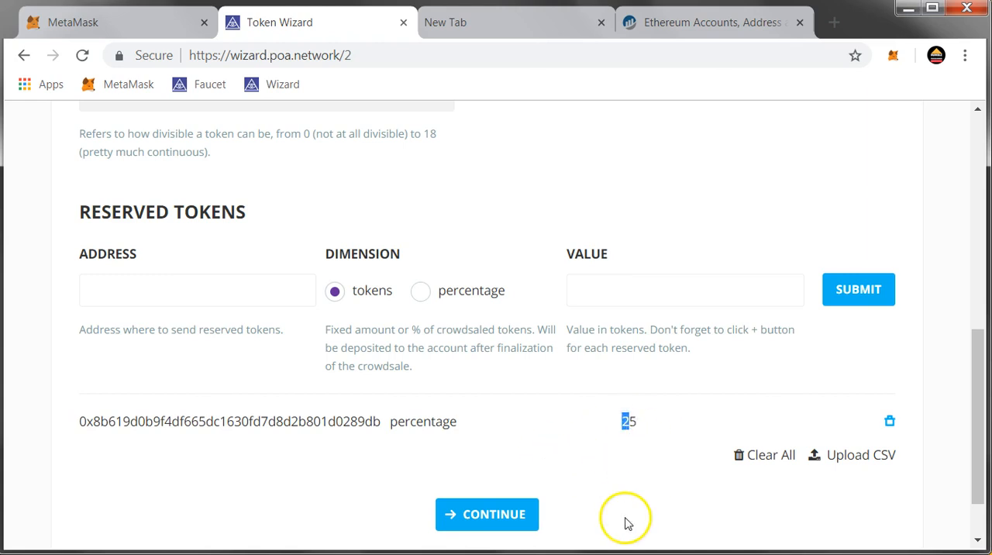
pyautogui.click(520, 529)
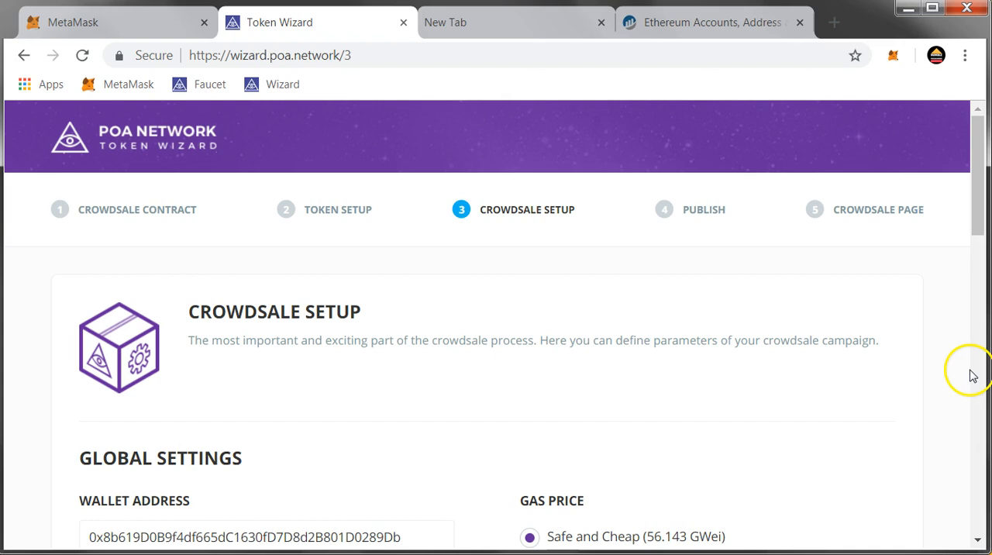
# Set the gas price to Fast and Expensive (100 GWei) and the investor min cap to 0.1
pyautogui.scroll(-1, 762, 344)
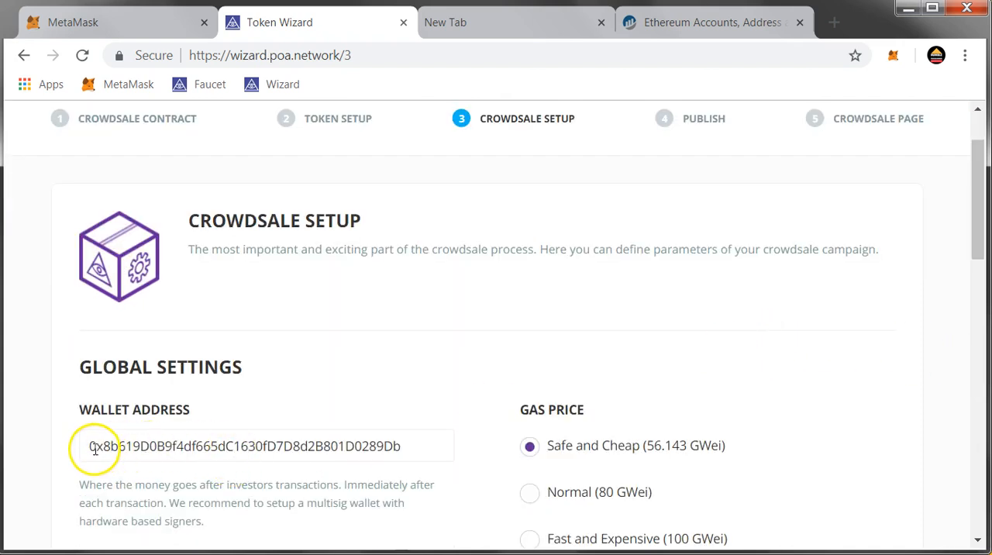
pyautogui.scroll(-1, 416, 381)
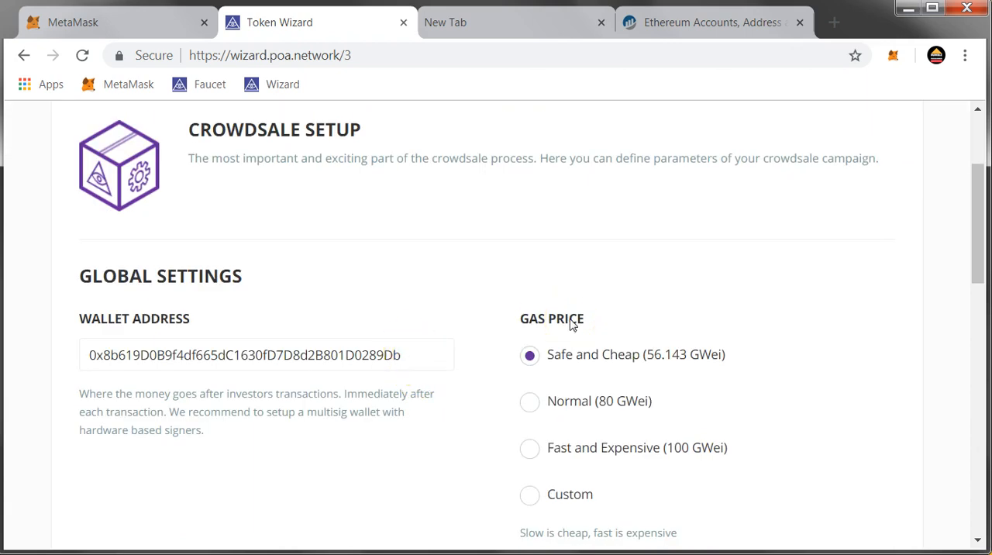
pyautogui.scroll(-1, 571, 324)
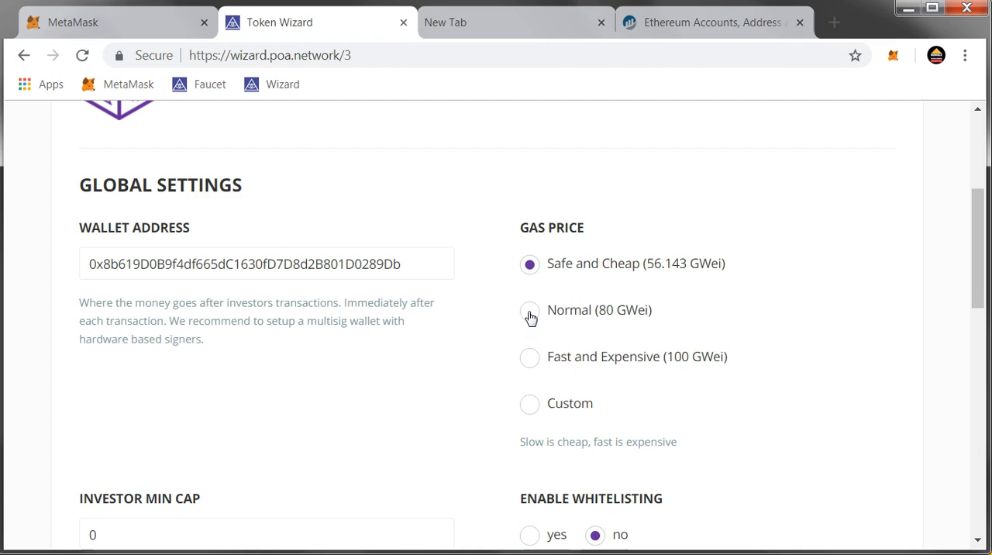
pyautogui.scroll(-1, 582, 360)
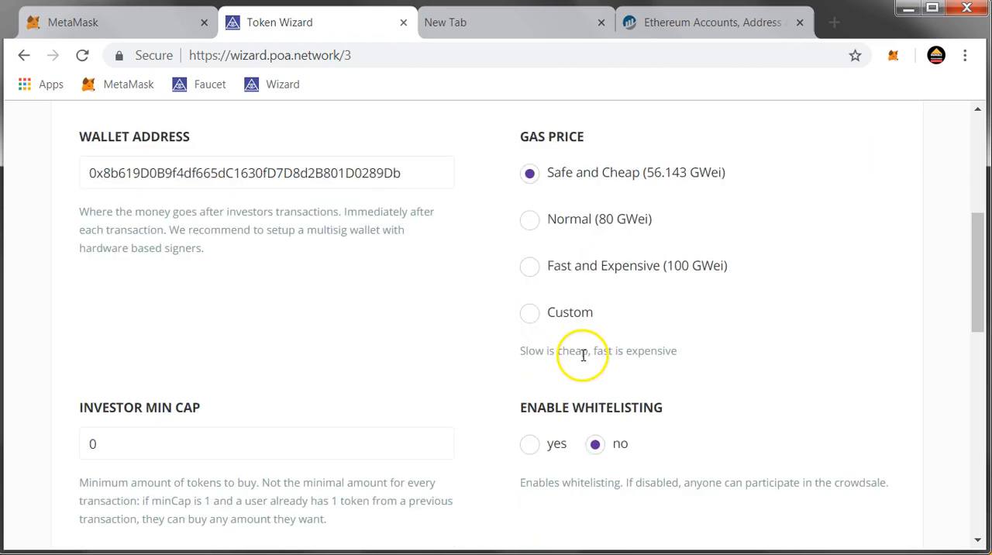
pyautogui.click(533, 267)
pyautogui.scroll(-2, 862, 361)
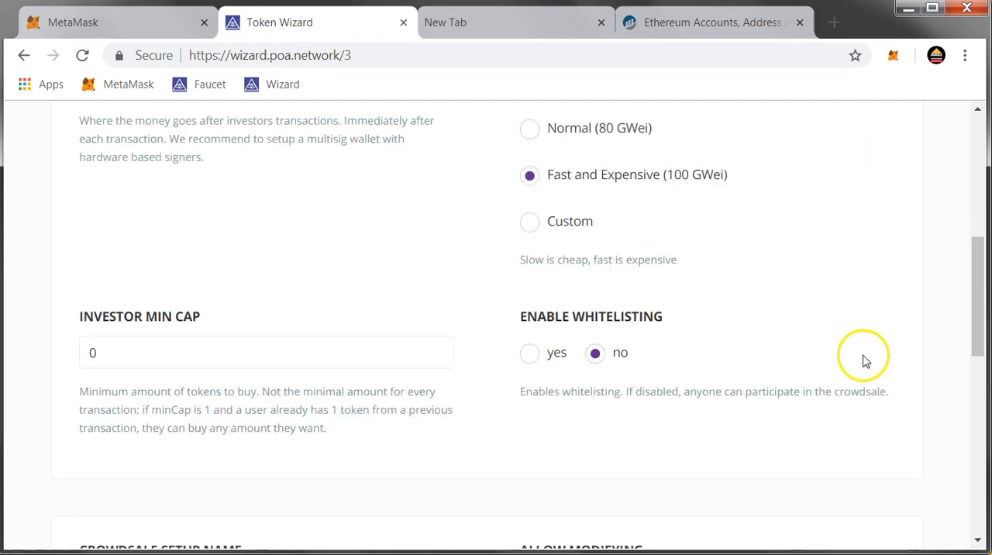
pyautogui.doubleClick(181, 266)
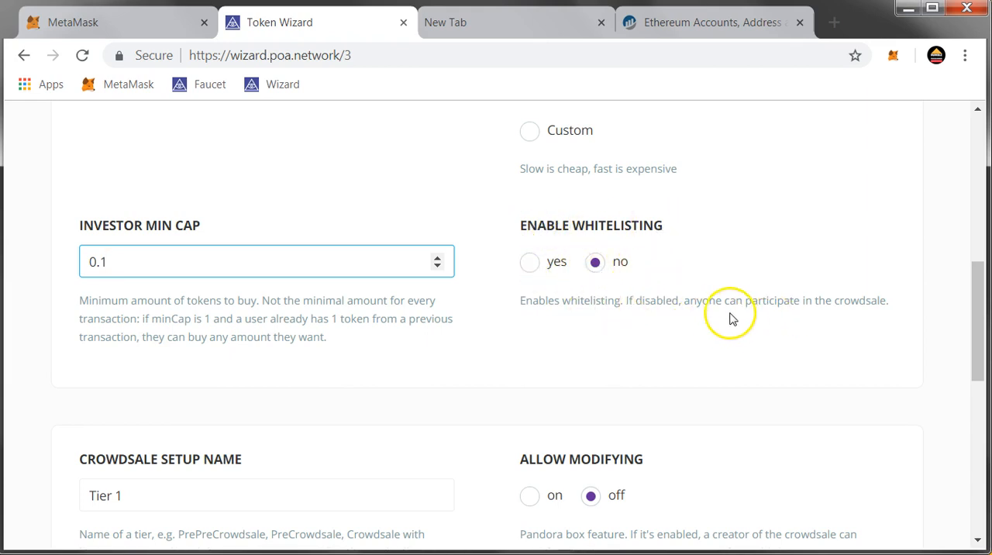
# Name the crowdsale tier 15MIN CROWDSALE and turn on Allow Modifying
pyautogui.scroll(-1, 741, 321)
pyautogui.scroll(-2, 745, 324)
pyautogui.scroll(-1, 664, 329)
pyautogui.scroll(1, 620, 321)
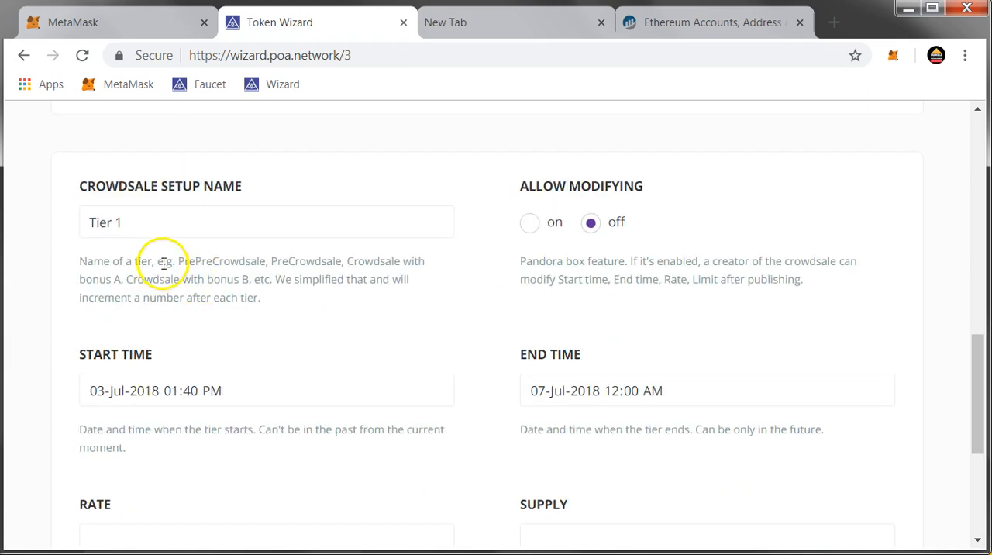
pyautogui.scroll(-2, 162, 266)
pyautogui.scroll(2, 190, 286)
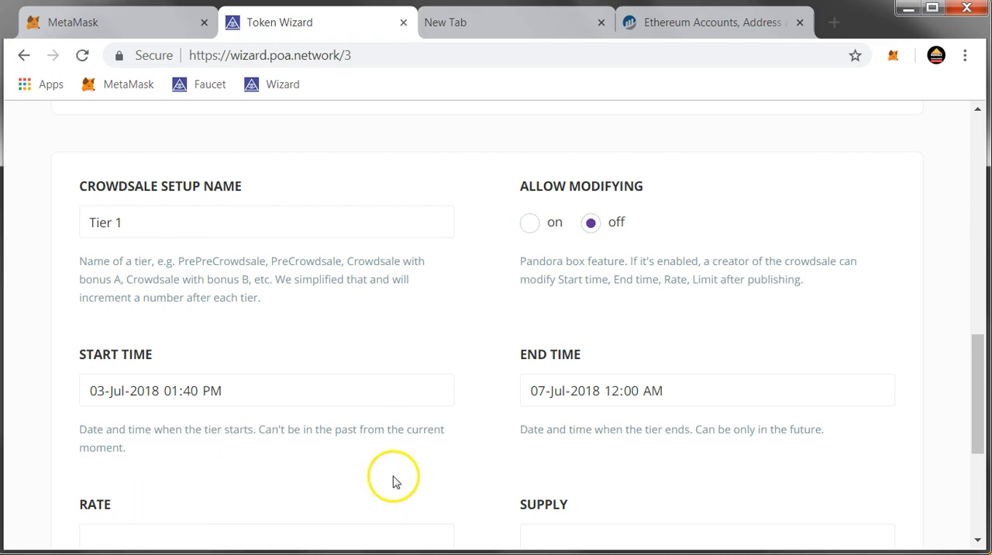
pyautogui.tripleClick(175, 225)
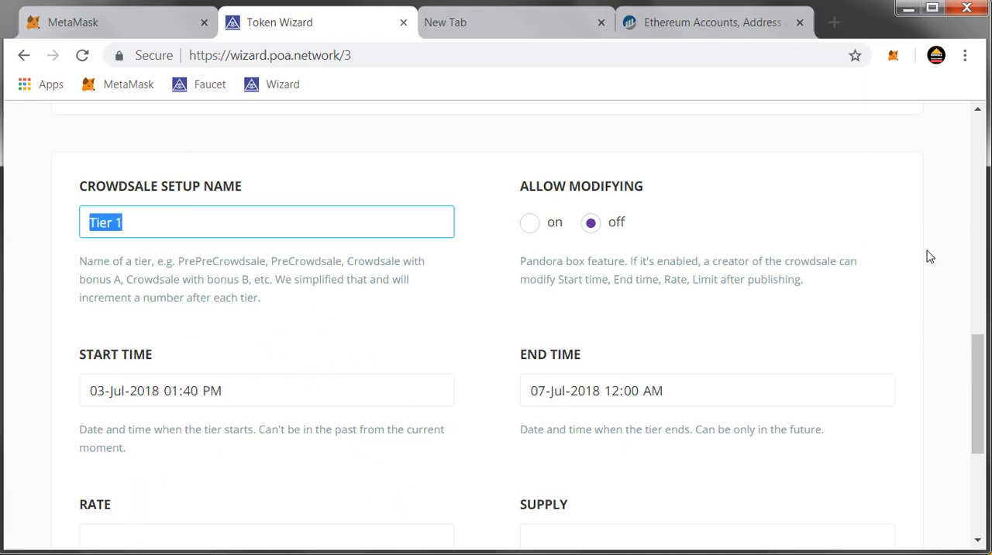
pyautogui.write('15MIN CROWDSALE')
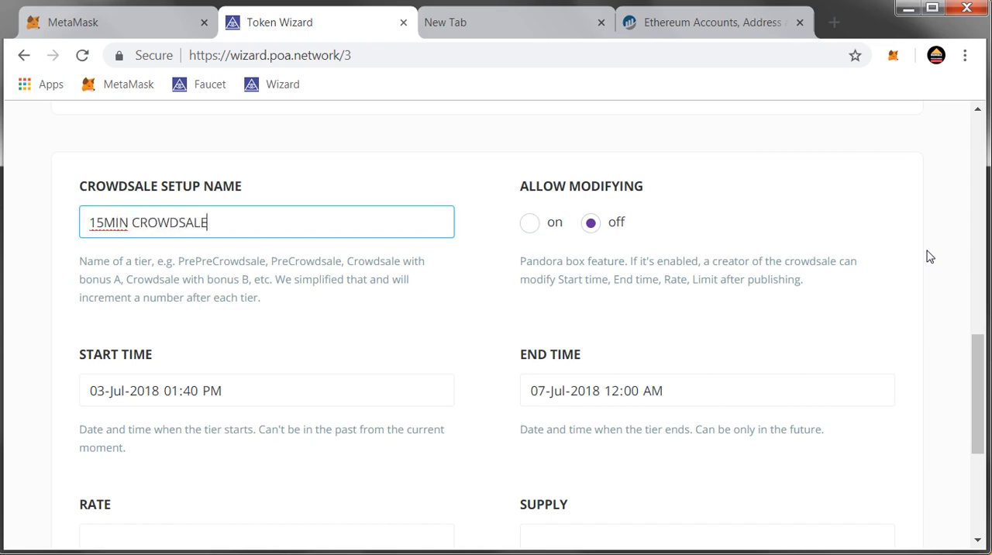
pyautogui.click(471, 249)
pyautogui.click(529, 224)
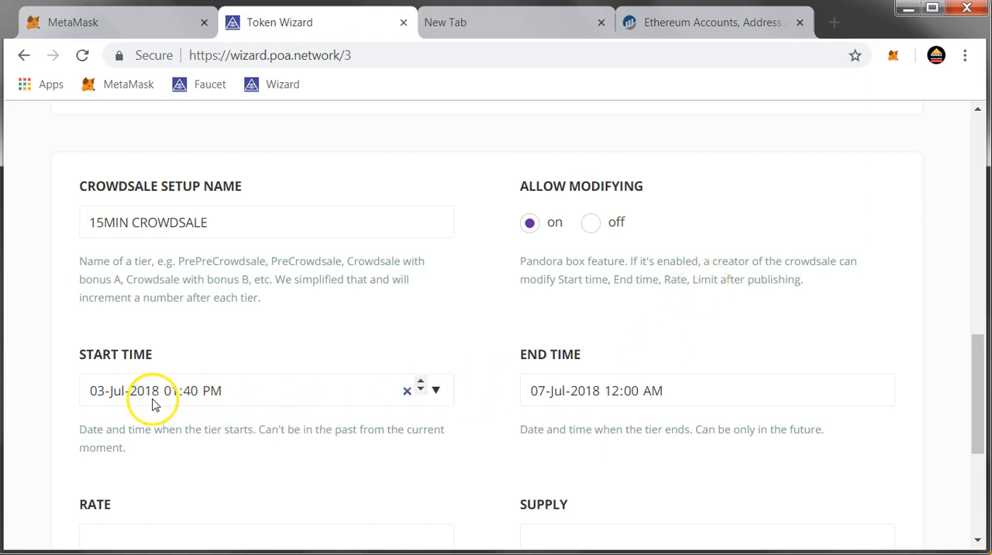
# Set the crowdsale tier's exchange rate to 1000 tokens per Ether
pyautogui.scroll(-1, 197, 436)
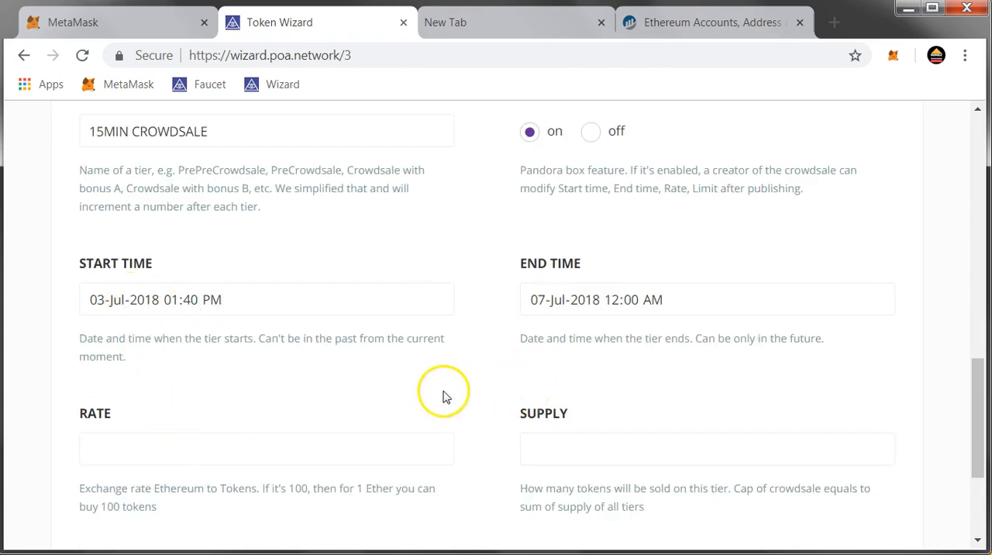
pyautogui.scroll(-1, 443, 395)
pyautogui.click(252, 372)
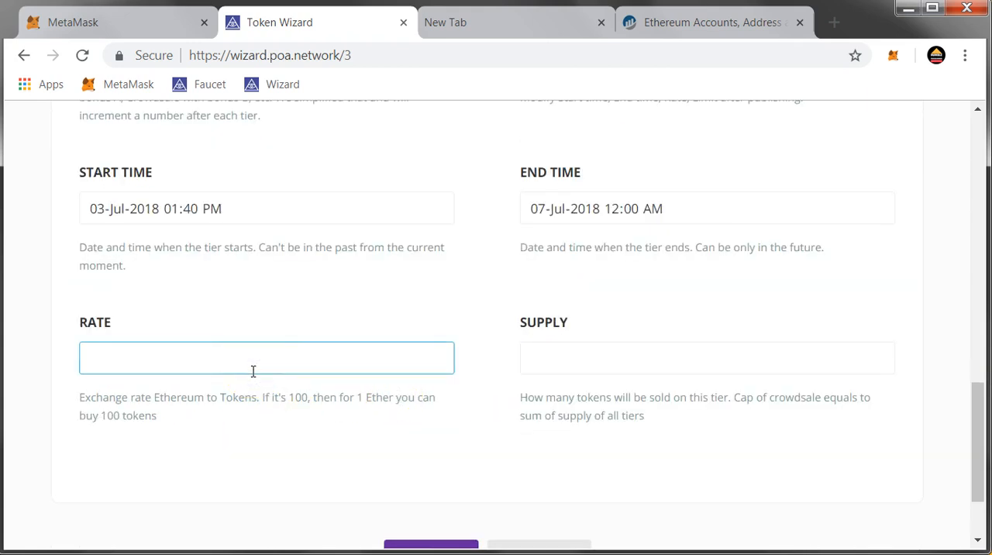
pyautogui.write('1000')
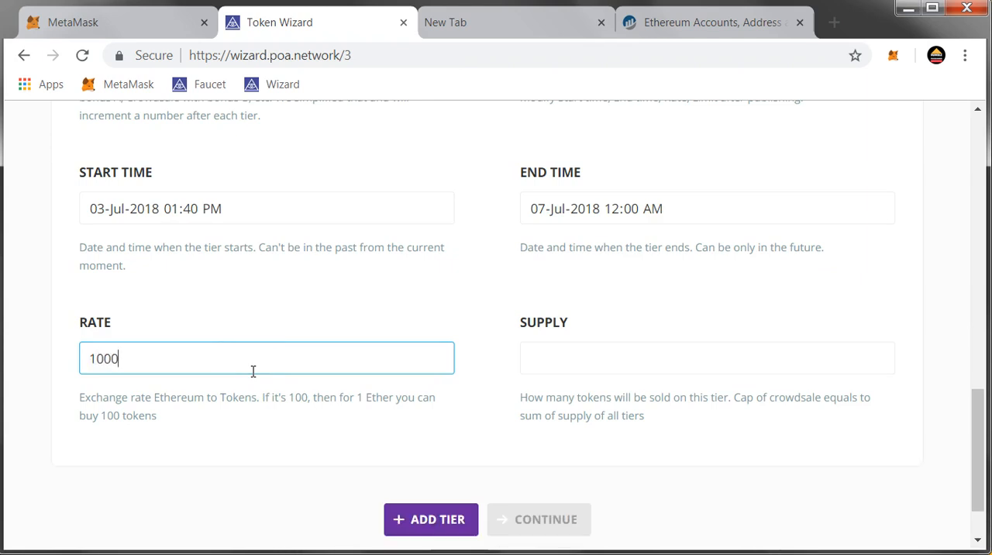
# Check the sample tokenomics slide, set the tier's supply to 7500000 and continue to publishing
pyautogui.press('Tab')
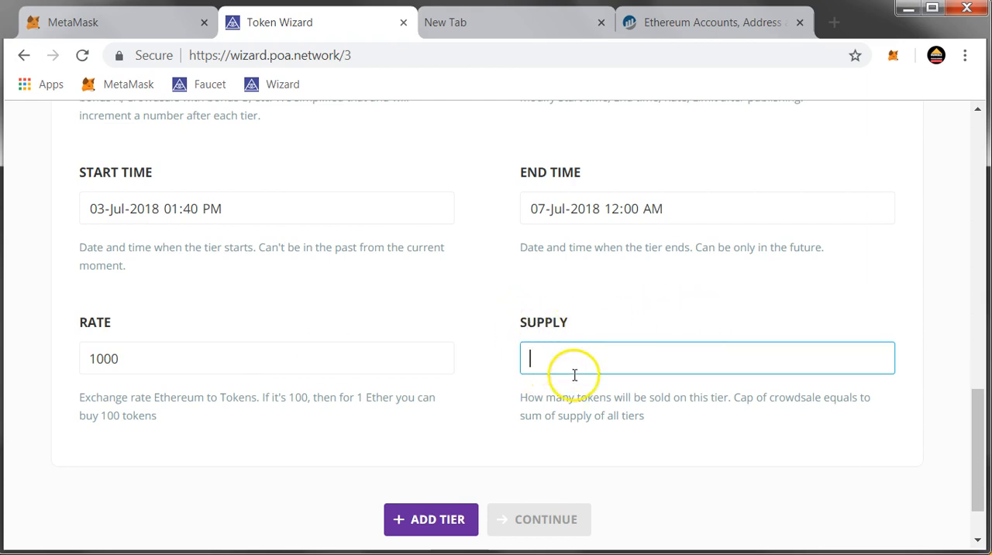
pyautogui.click(906, 9)
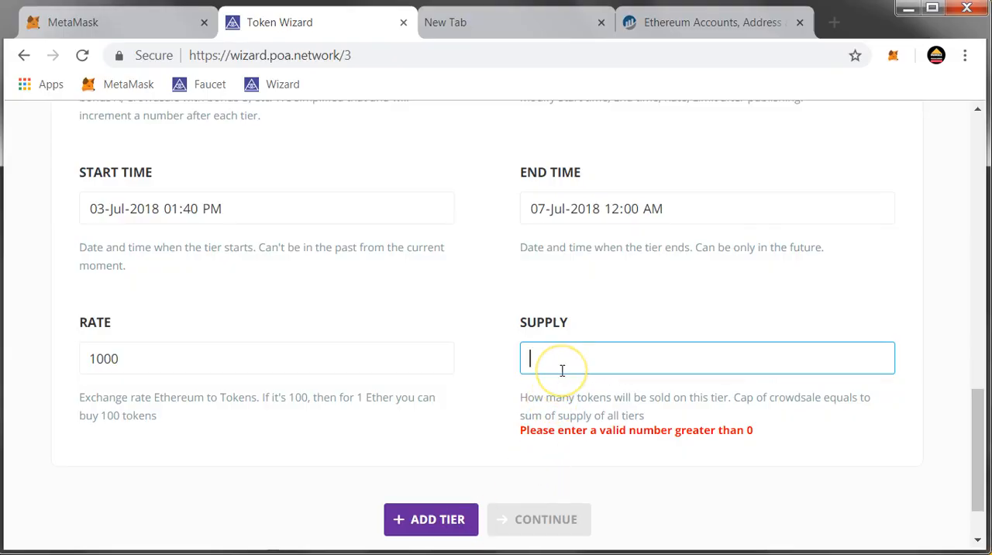
pyautogui.write('7500000')
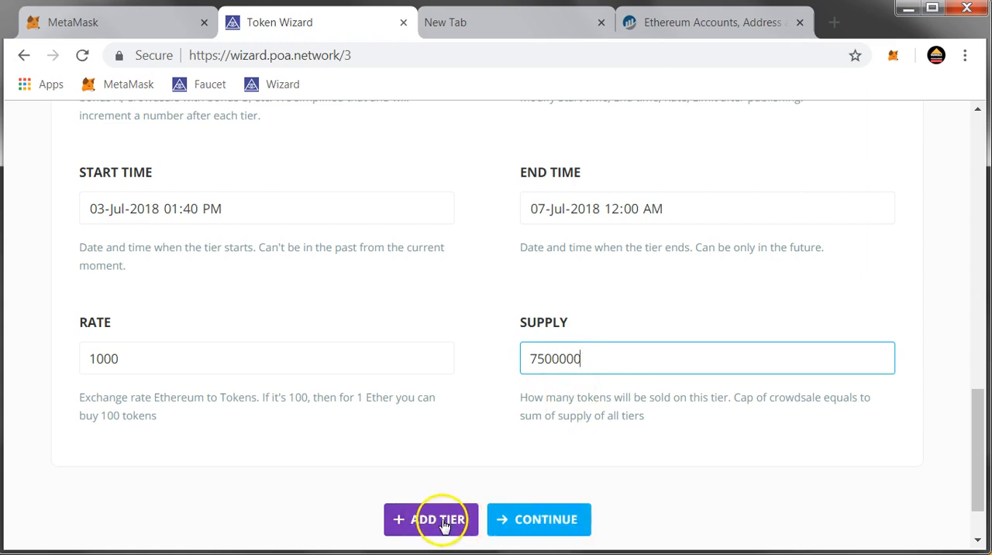
pyautogui.click(519, 519)
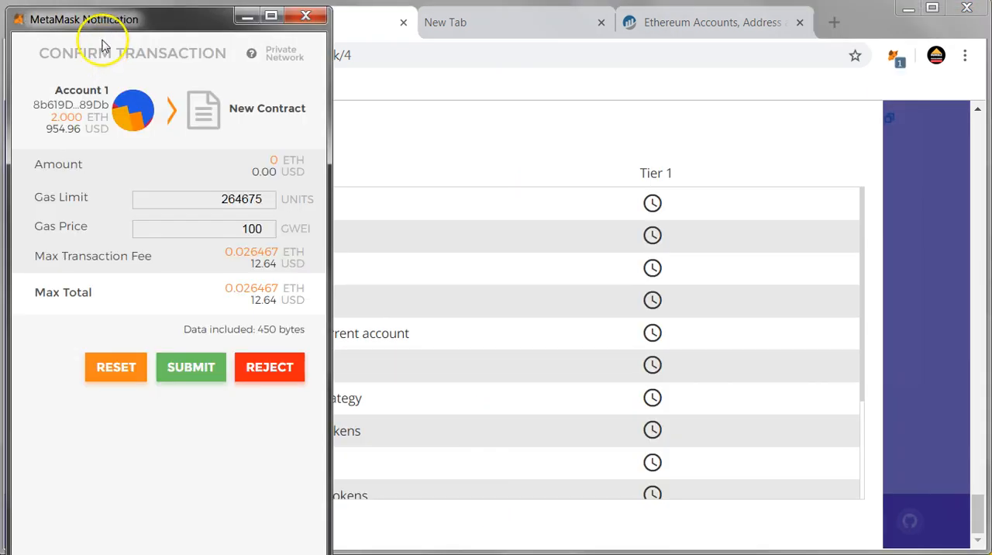
# Submit each MetaMask transaction for deploying the crowdsale, through the ownership transfer to the wallet address, and acknowledge the completion message
pyautogui.moveTo(110, 18); pyautogui.dragTo(729, 34)
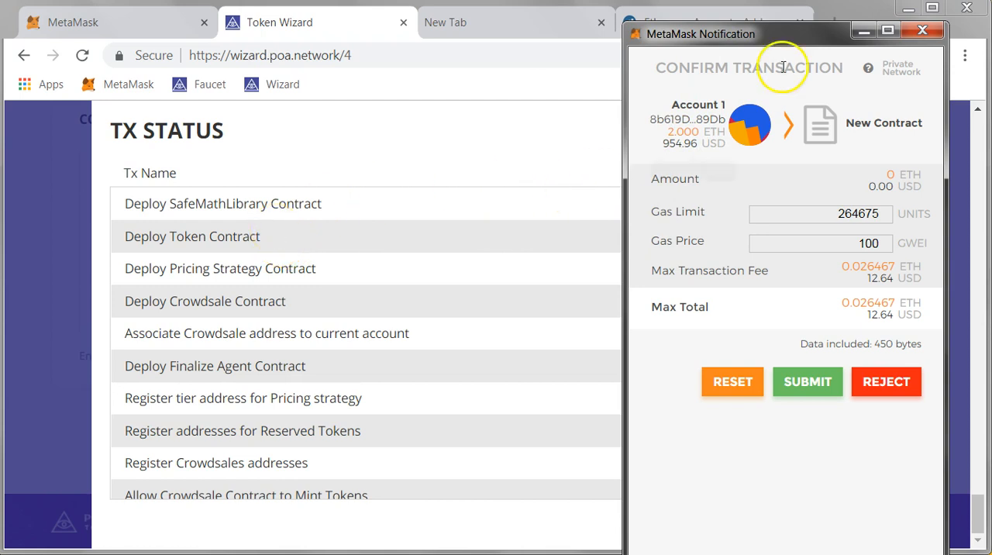
pyautogui.moveTo(784, 31); pyautogui.dragTo(775, 14)
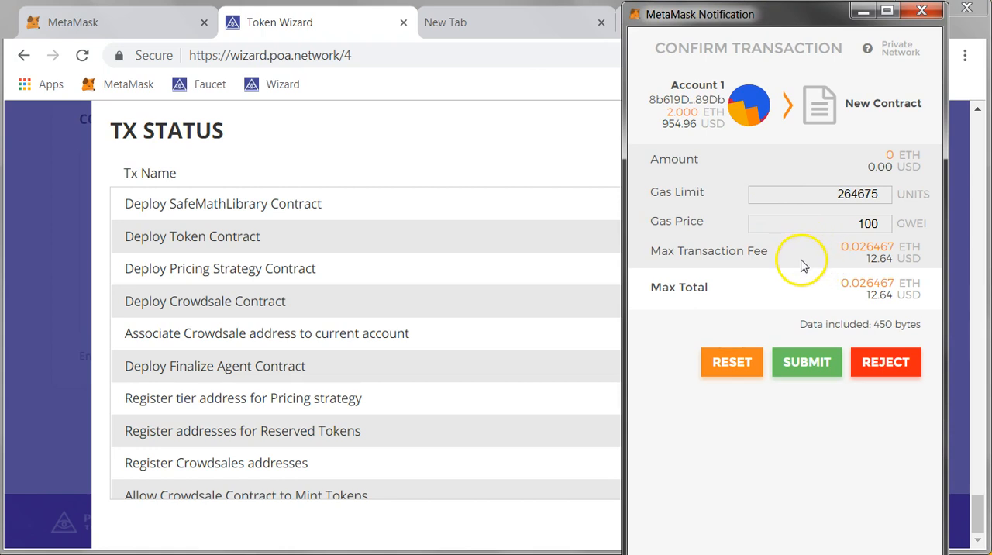
pyautogui.click(790, 359)
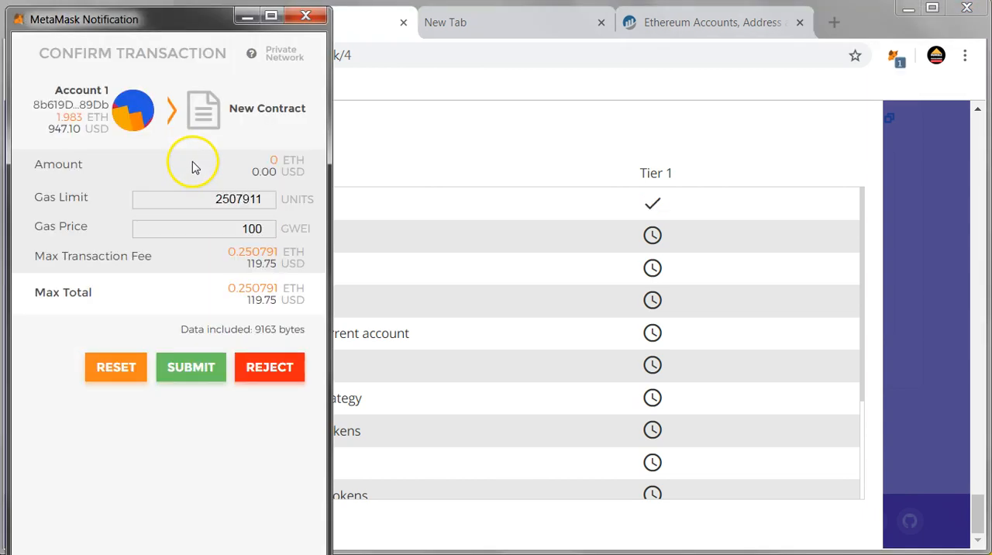
pyautogui.click(192, 366)
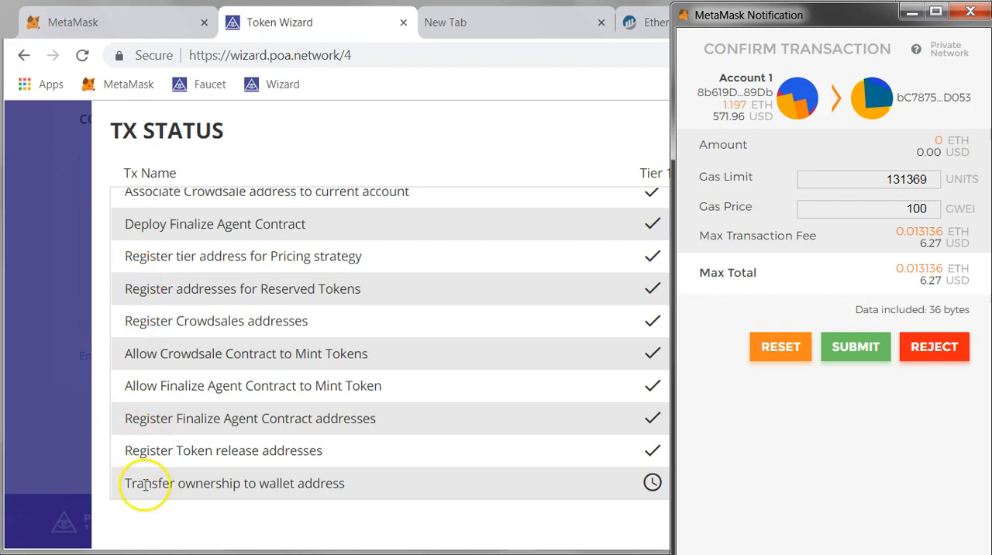
pyautogui.click(866, 351)
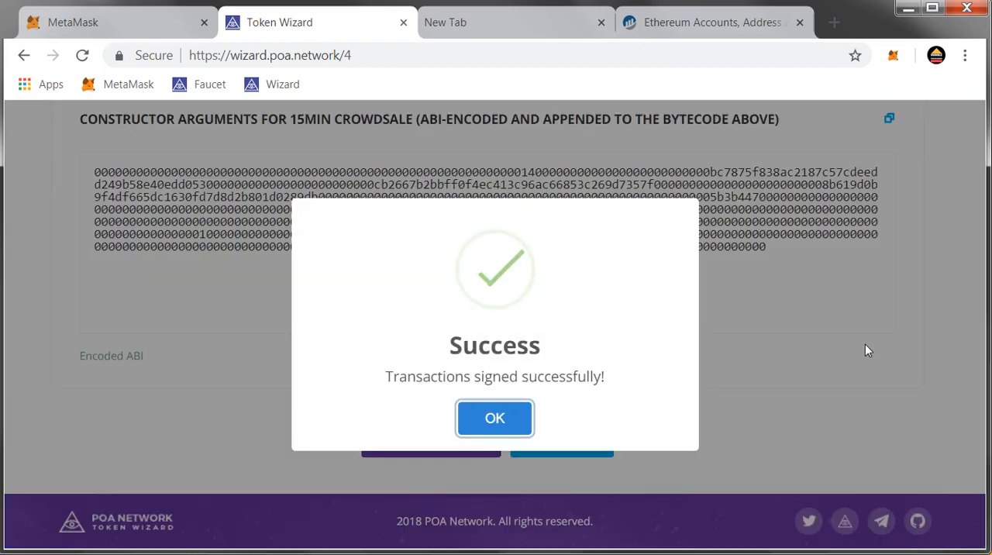
pyautogui.click(484, 426)
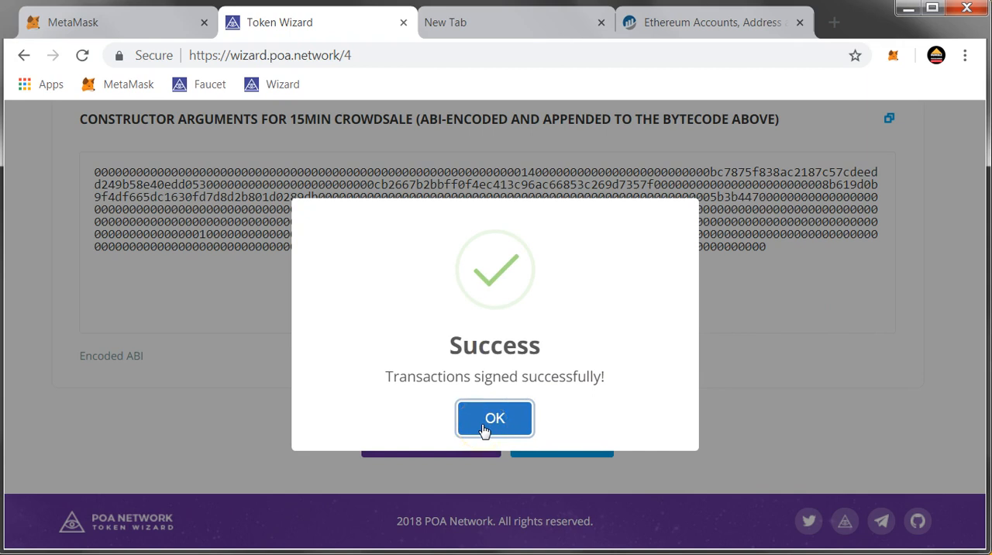
pyautogui.click(483, 429)
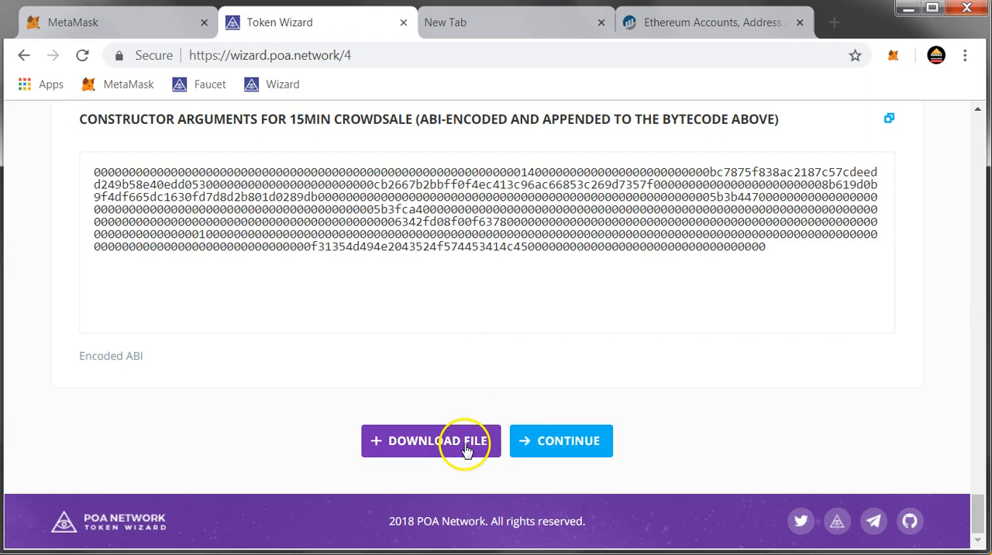
# Download the zip of contracts and metadata, view its files, and continue to the crowdsale page
pyautogui.click(468, 442)
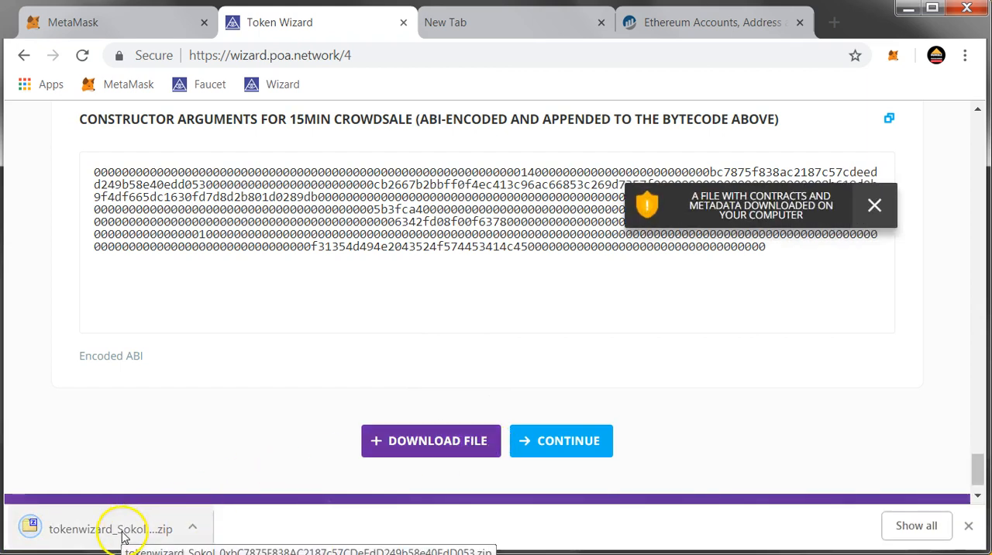
pyautogui.click(143, 528)
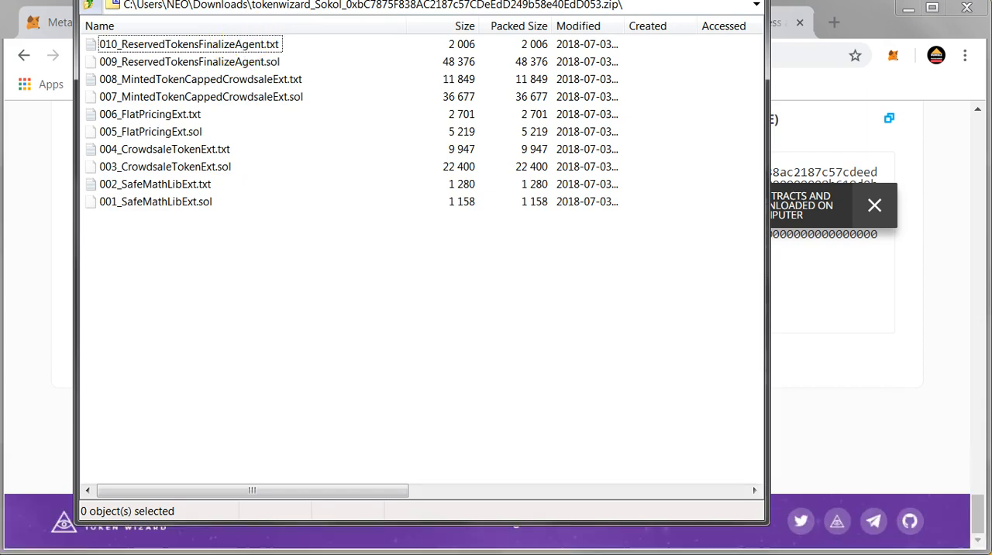
pyautogui.click(748, 1)
pyautogui.click(594, 452)
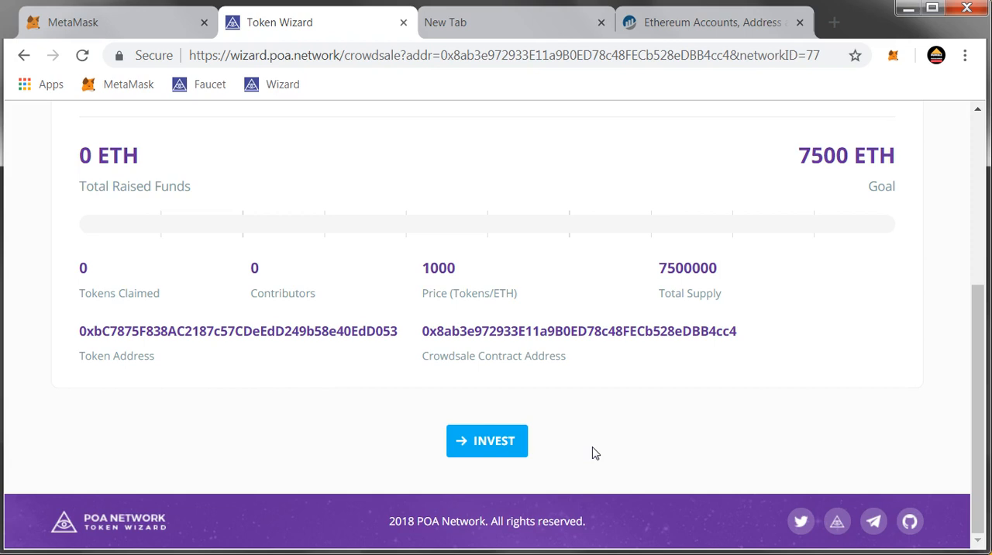
# Examine the crowdsale page's statistics, including raised funds, goal, price, total supply and the token and contract addresses
pyautogui.click(567, 425)
pyautogui.scroll(4, 566, 425)
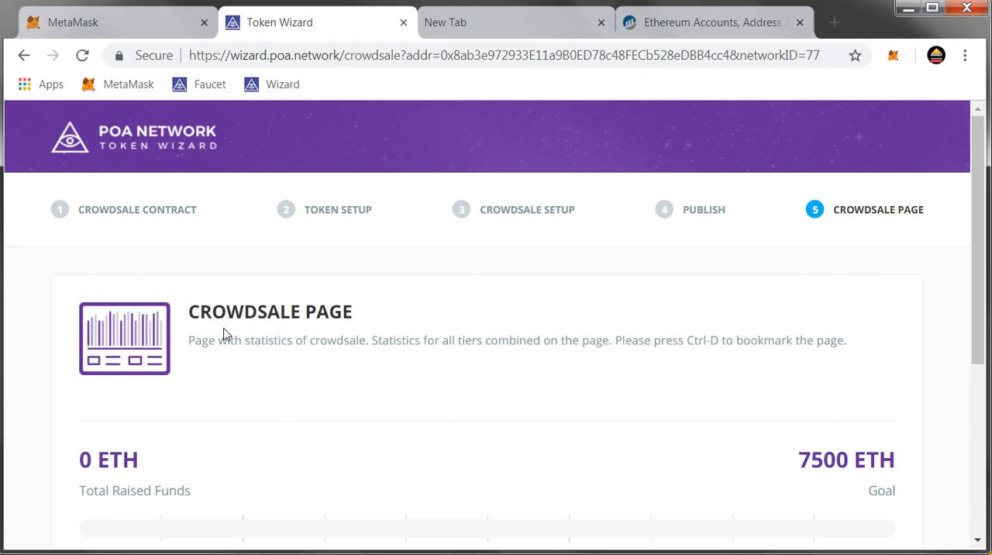
pyautogui.scroll(-1, 355, 333)
pyautogui.scroll(1, 356, 333)
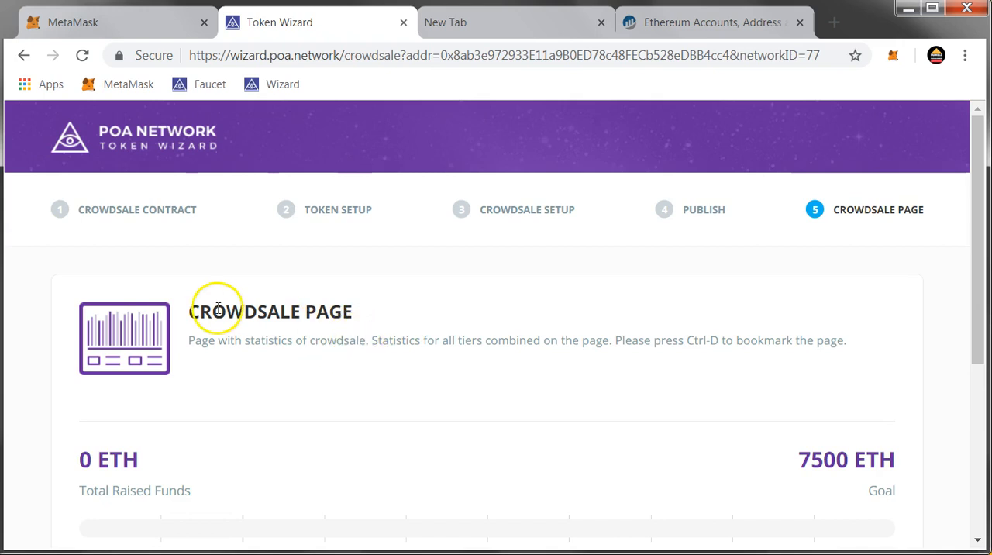
pyautogui.scroll(-2, 217, 309)
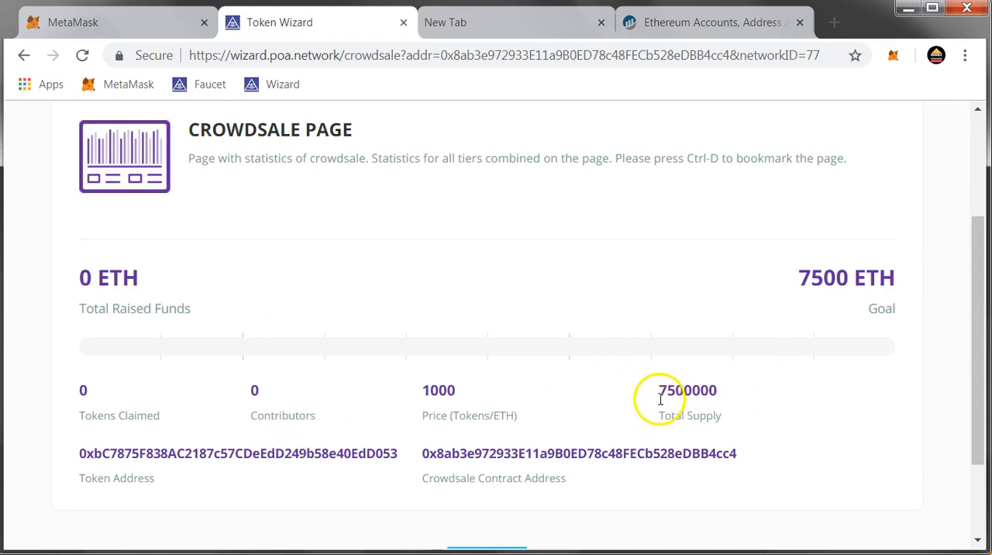
pyautogui.click(798, 294)
pyautogui.scroll(-2, 798, 300)
pyautogui.scroll(3, 797, 298)
pyautogui.scroll(-3, 786, 295)
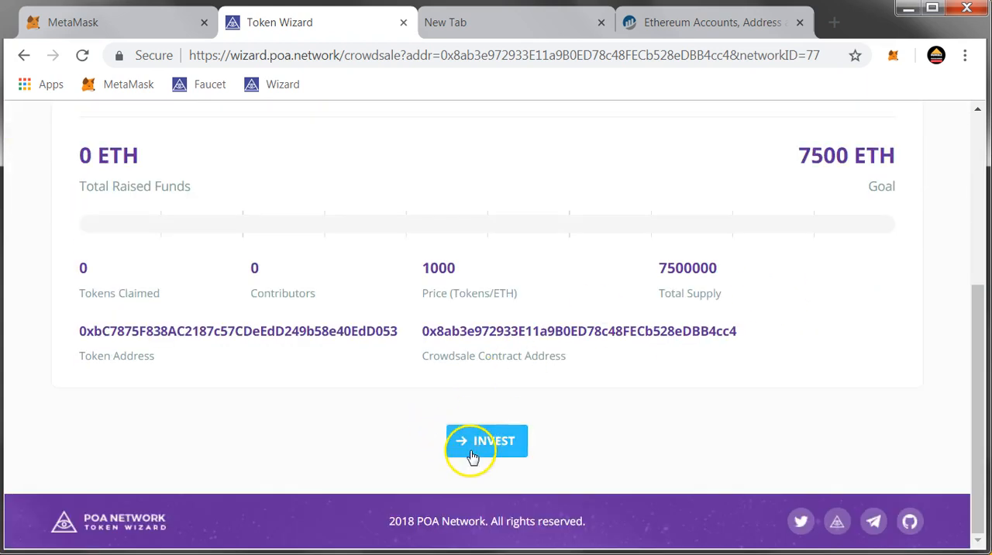
# Highlight the crowdsale page's full URL to review the link for investors
pyautogui.scroll(5, 704, 367)
pyautogui.click(430, 56)
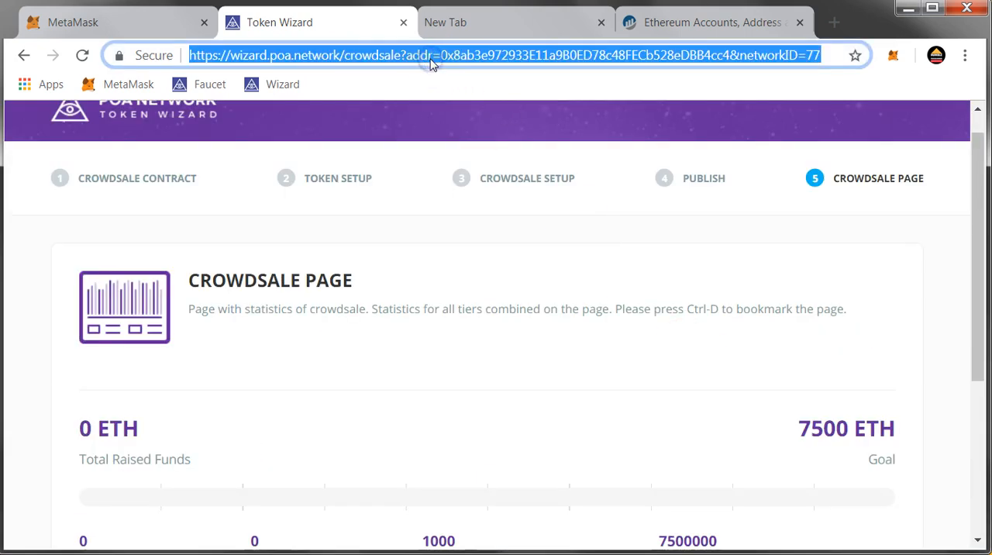
pyautogui.click(575, 326)
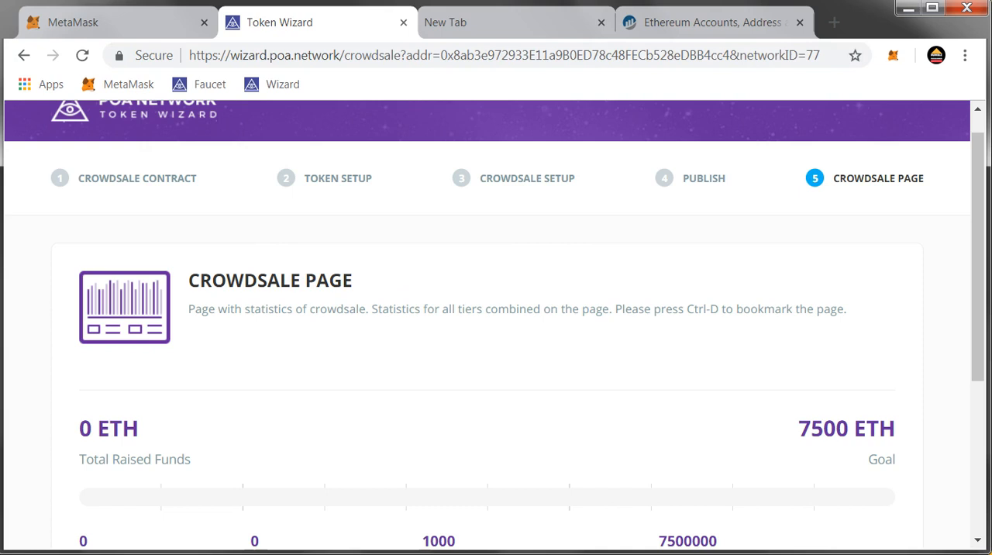
# Open the crowdsale's invest page
pyautogui.scroll(-4, 543, 400)
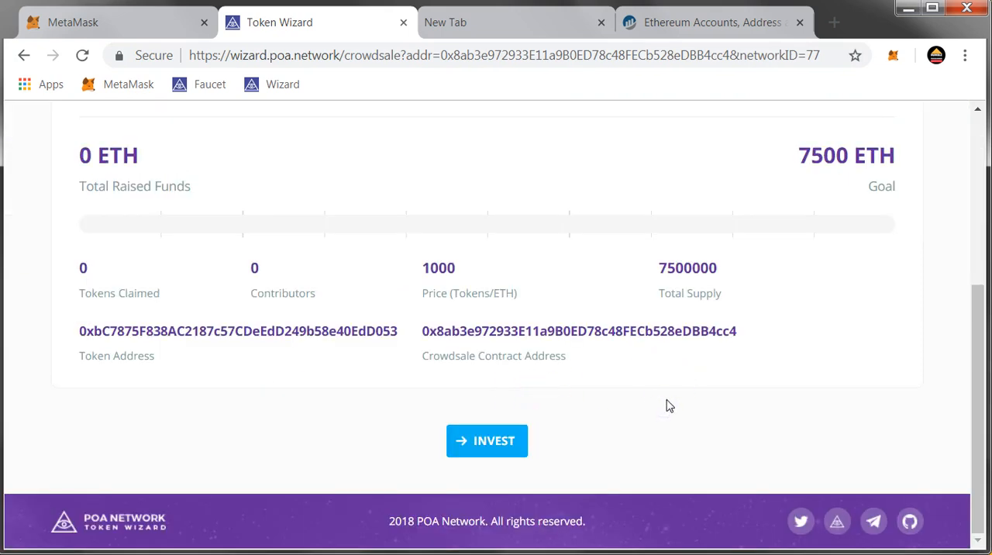
pyautogui.scroll(4, 591, 423)
pyautogui.scroll(-4, 587, 427)
pyautogui.click(496, 447)
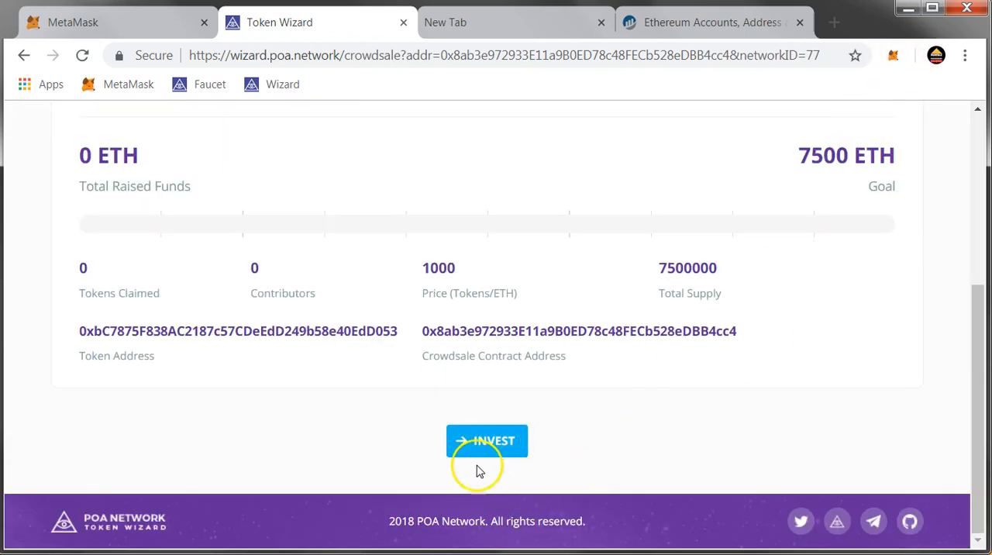
pyautogui.click(491, 455)
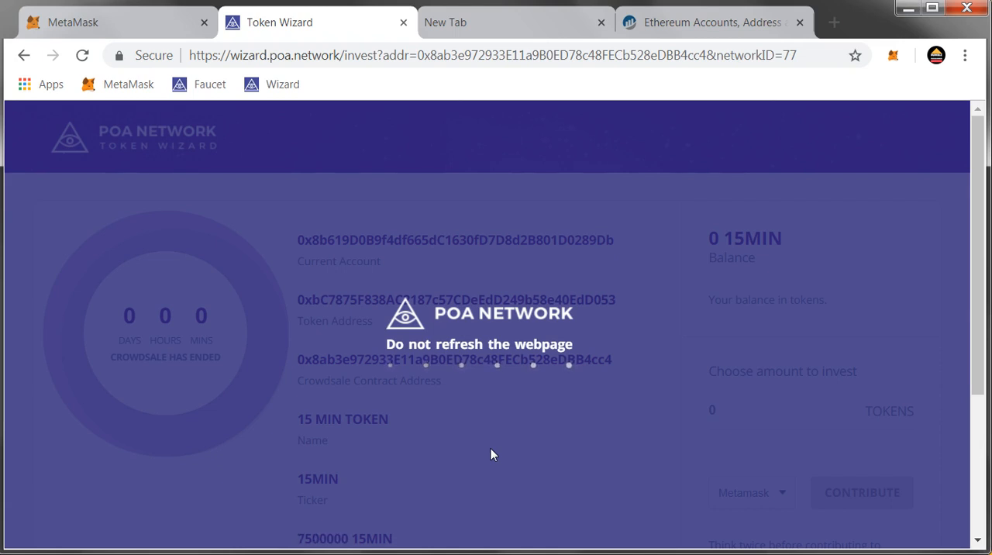
# View the QR contribution option, select its crowdsale address text, and return the contribution method to Metamask
pyautogui.scroll(-3, 597, 395)
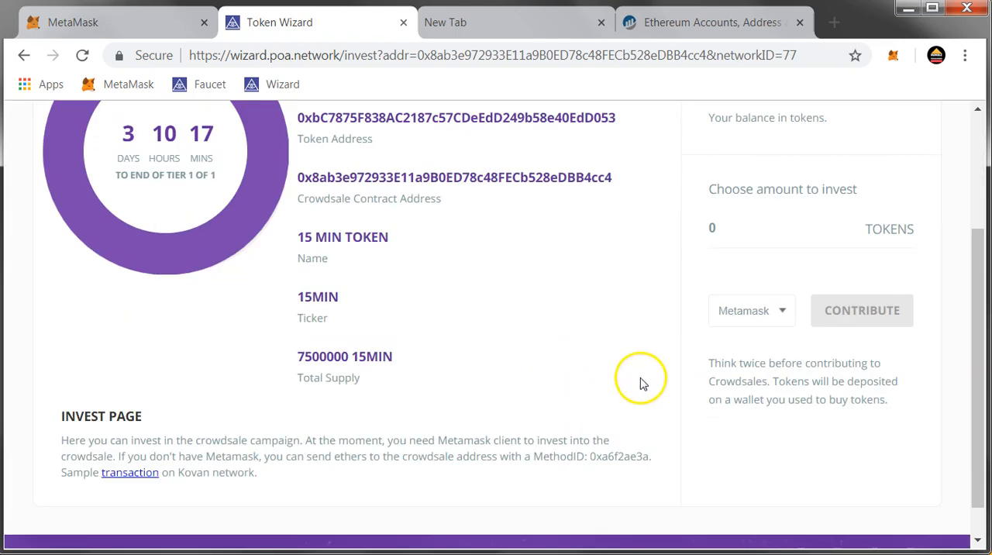
pyautogui.click(746, 314)
pyautogui.click(739, 346)
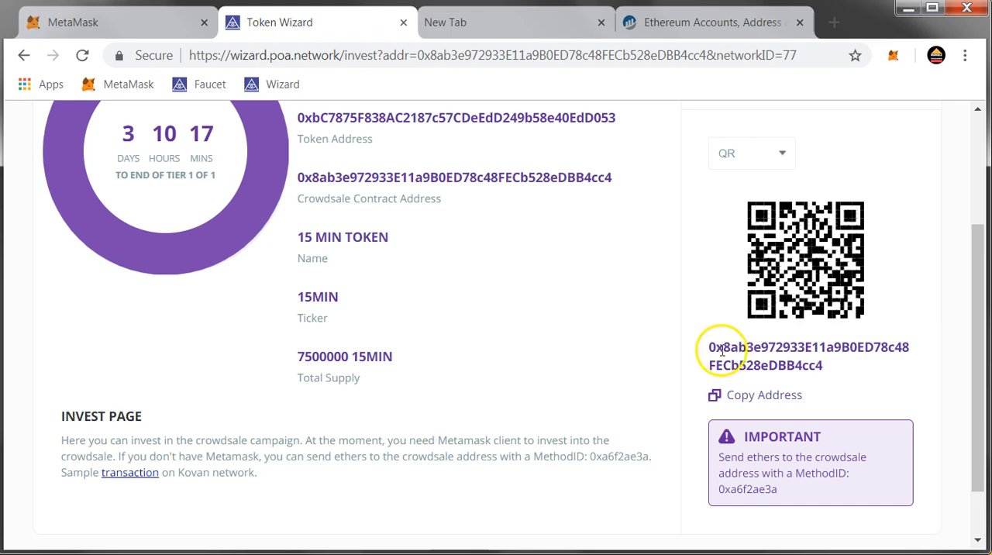
pyautogui.moveTo(709, 348); pyautogui.dragTo(826, 361)
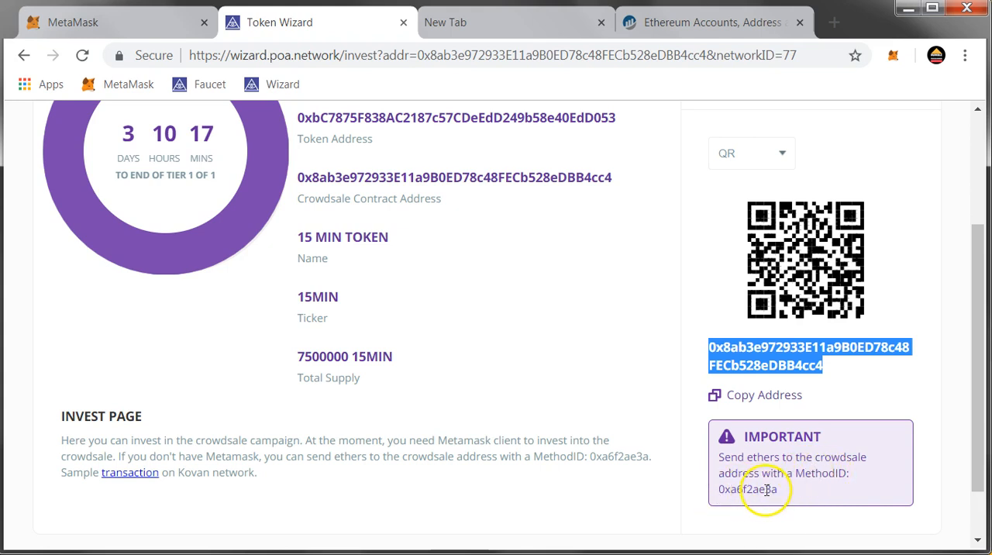
pyautogui.scroll(3, 767, 489)
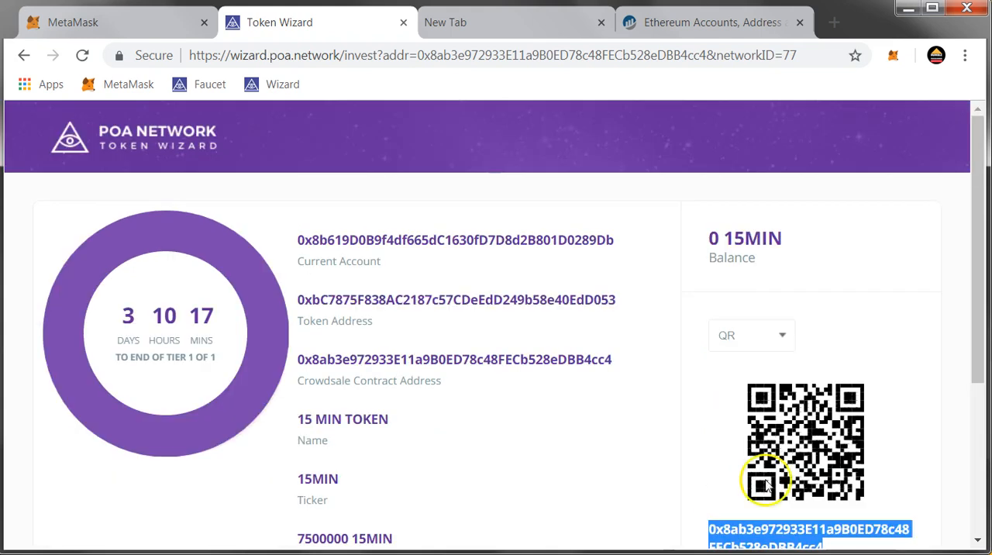
pyautogui.click(759, 333)
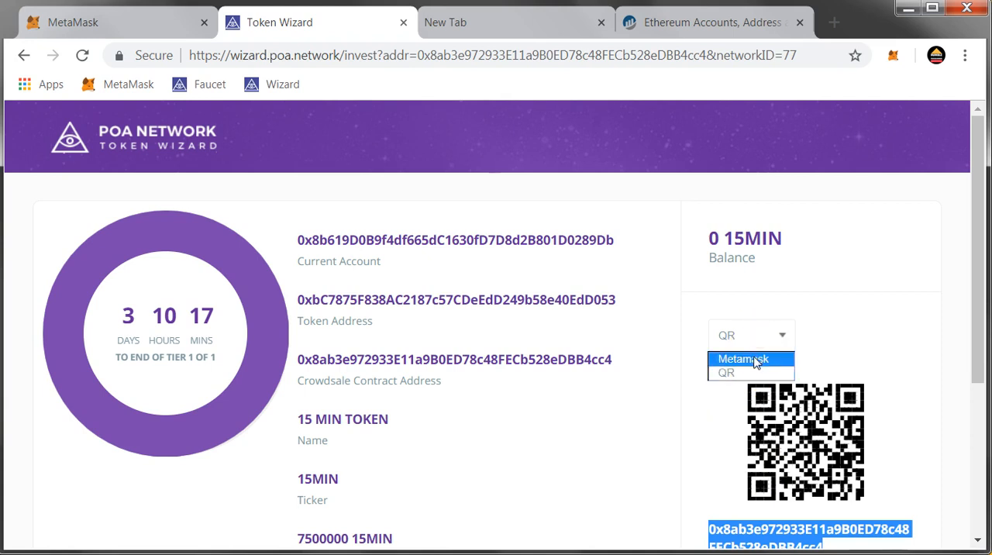
pyautogui.click(756, 359)
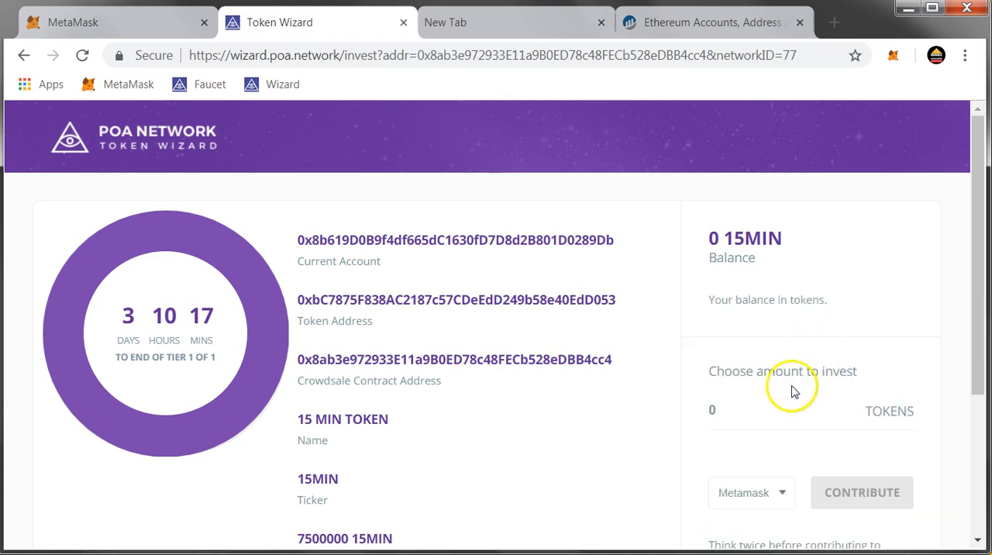
# Contribute to the crowdsale for 500 tokens and submit the MetaMask transaction
pyautogui.click(701, 415)
pyautogui.write('500')
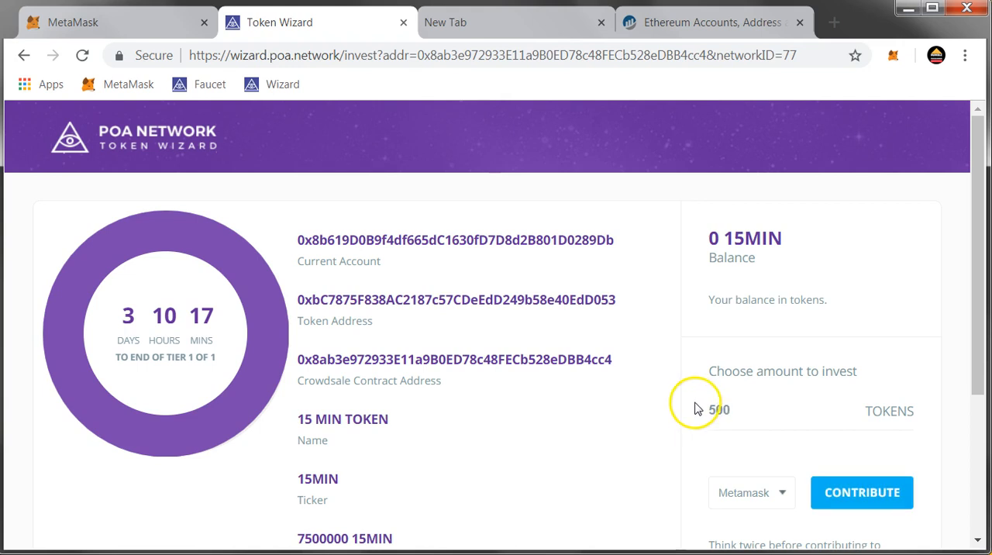
pyautogui.click(877, 501)
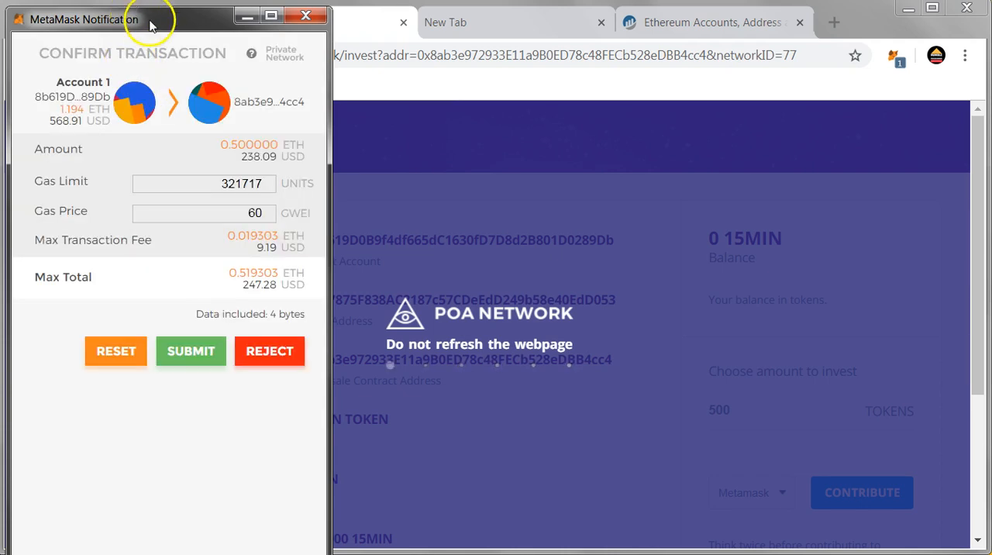
pyautogui.moveTo(140, 26); pyautogui.dragTo(578, 47)
pyautogui.click(625, 376)
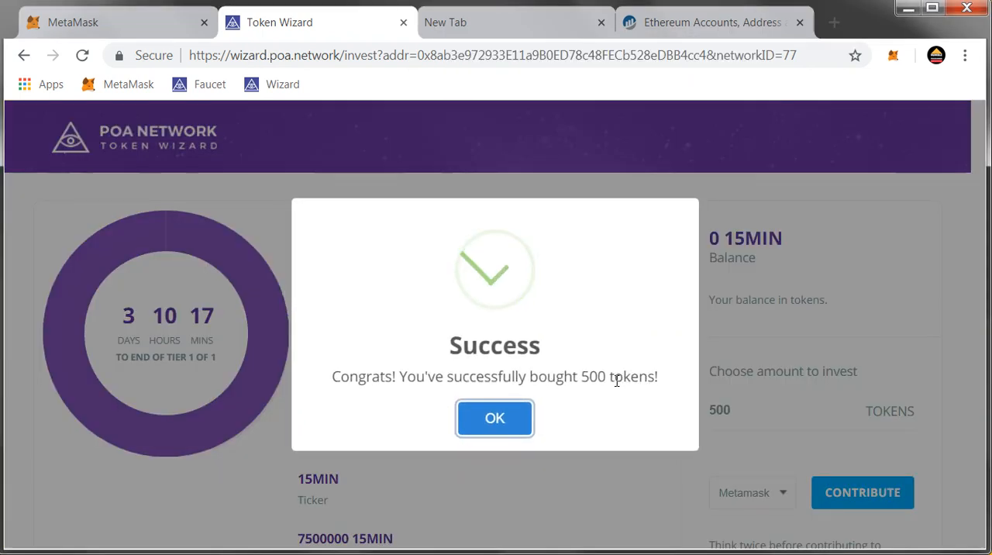
# Dismiss the contribution notice, copy the token address from the invest page, and add that token to MetaMask
pyautogui.click(477, 417)
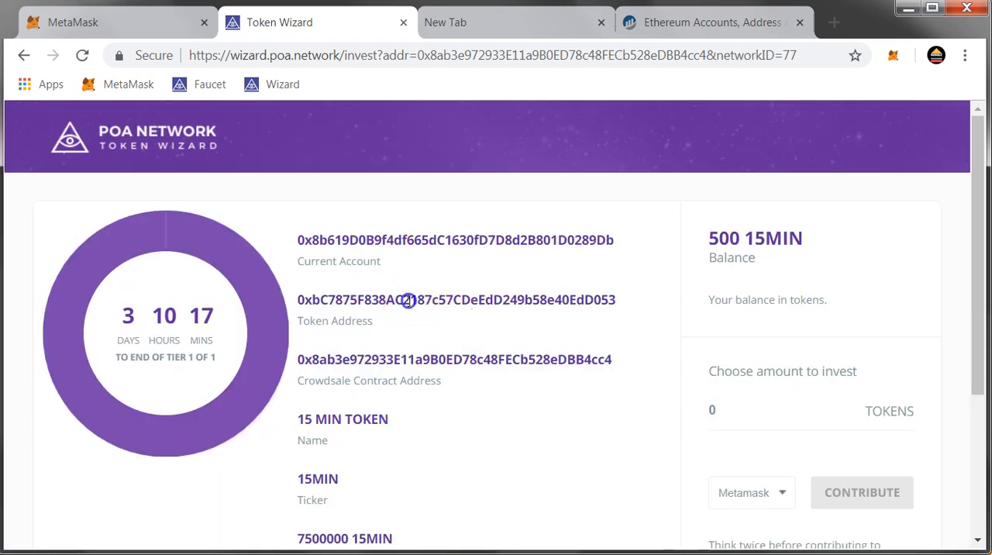
pyautogui.doubleClick(408, 299)
pyautogui.hotkey('ctrl', 'c')
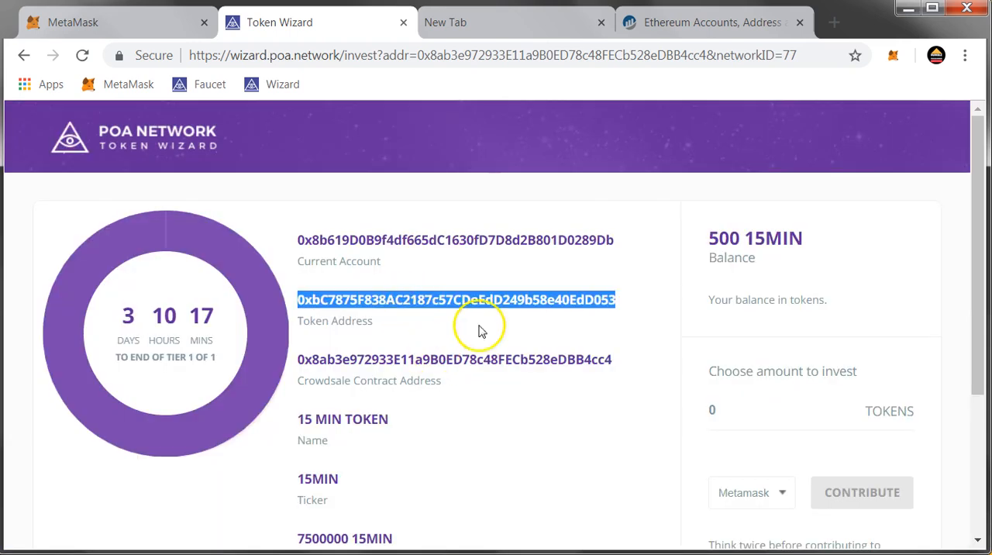
pyautogui.click(895, 55)
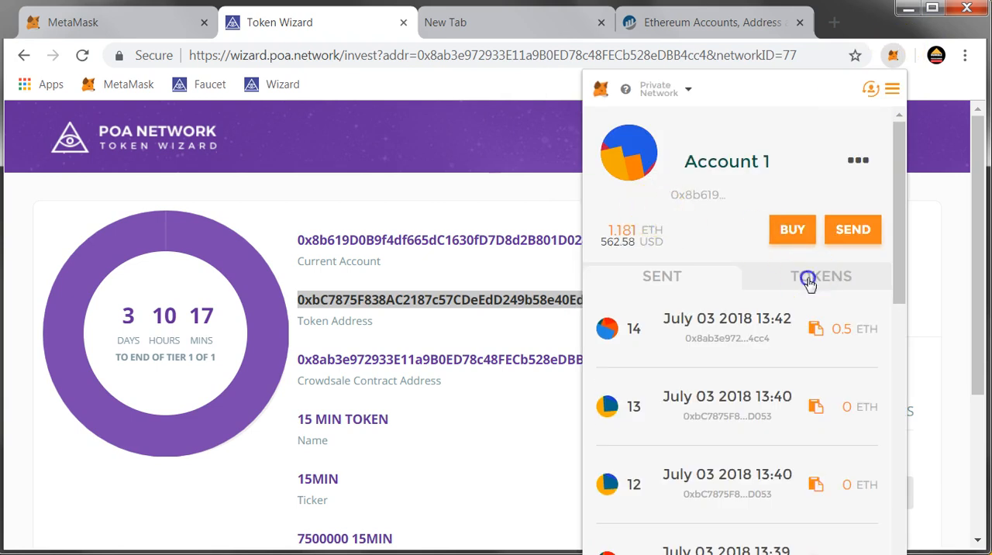
pyautogui.click(810, 276)
pyautogui.click(833, 310)
pyautogui.click(622, 206)
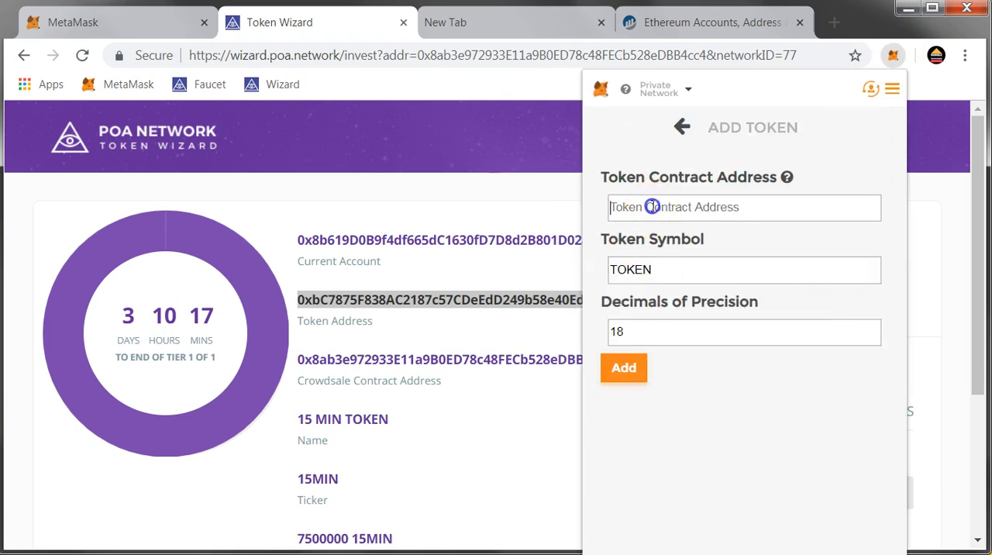
pyautogui.hotkey('ctrl', 'v')
pyautogui.click(639, 366)
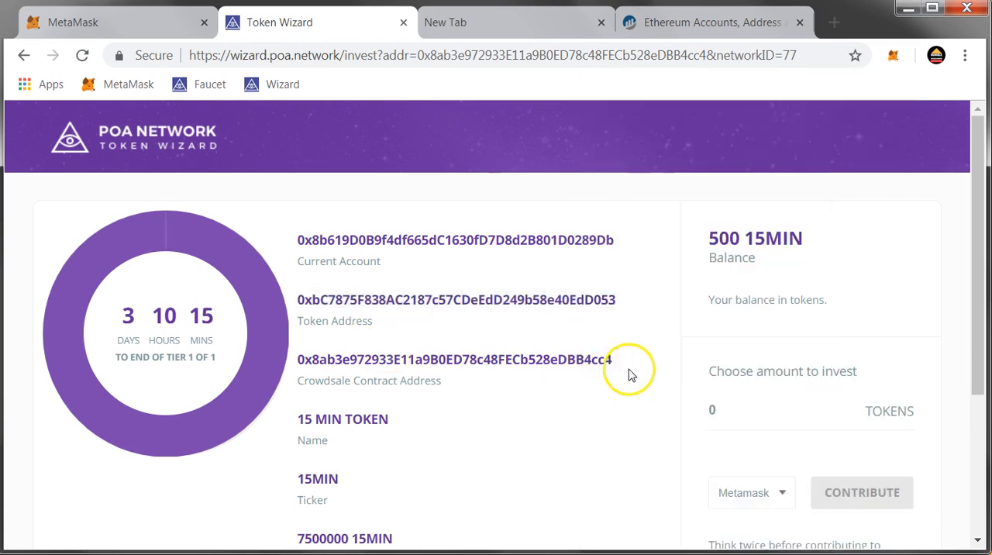
# Open Token Wizard in the blank browser tab and load the existing crowdsale contract's manage page
pyautogui.click(482, 31)
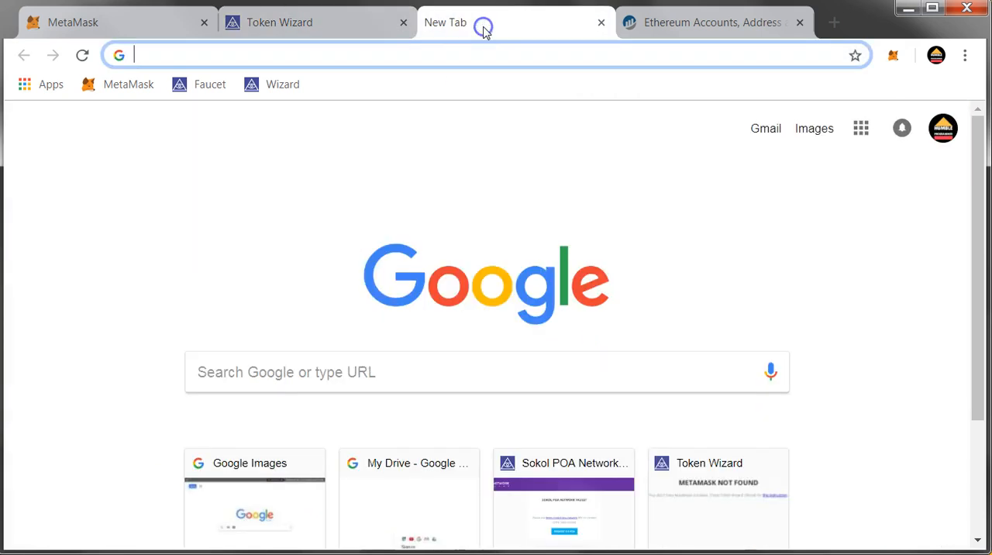
pyautogui.click(261, 95)
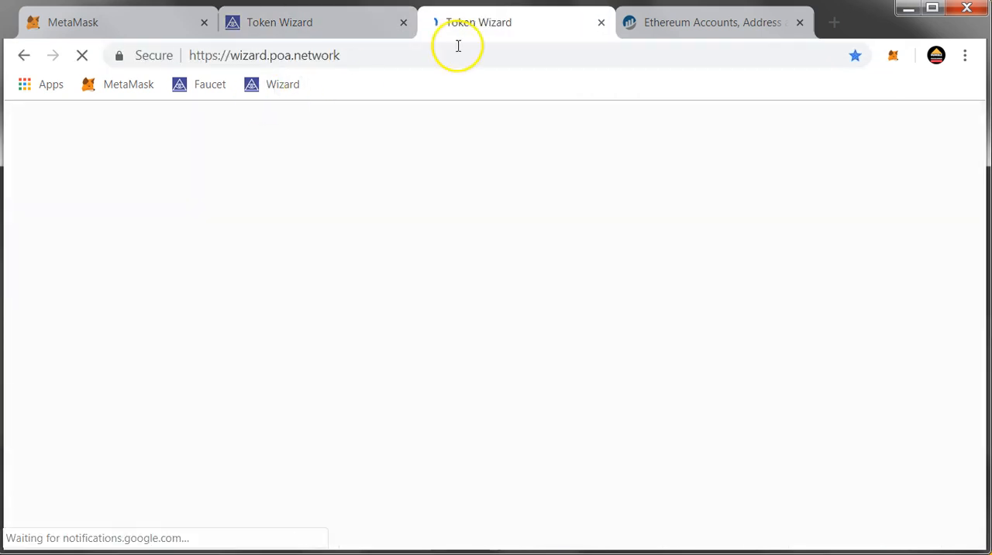
pyautogui.click(558, 385)
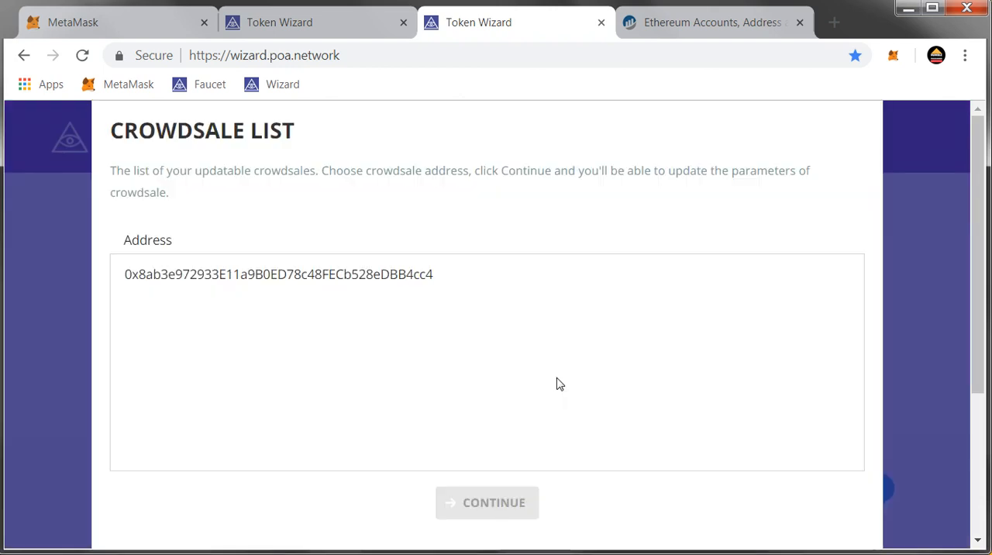
pyautogui.click(415, 279)
pyautogui.click(467, 499)
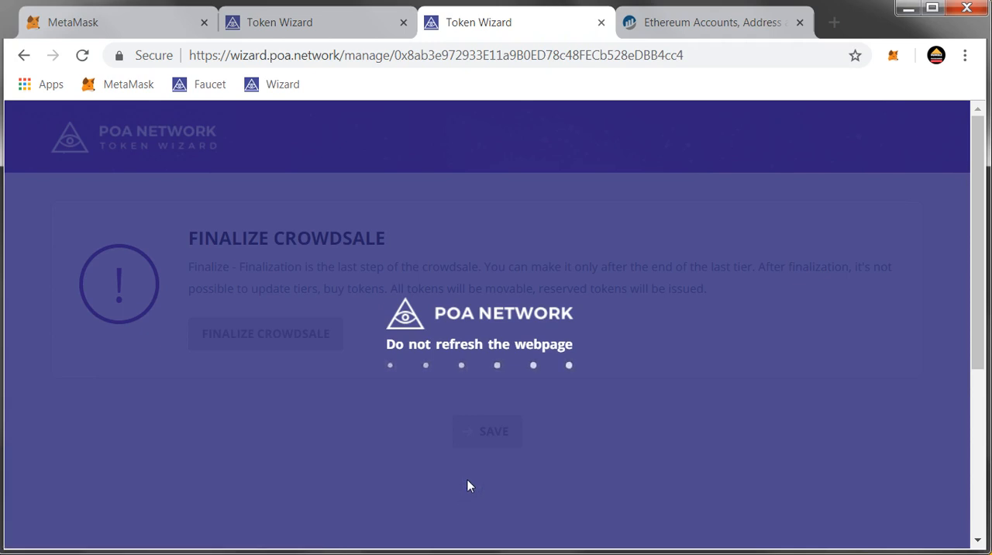
pyautogui.click(468, 469)
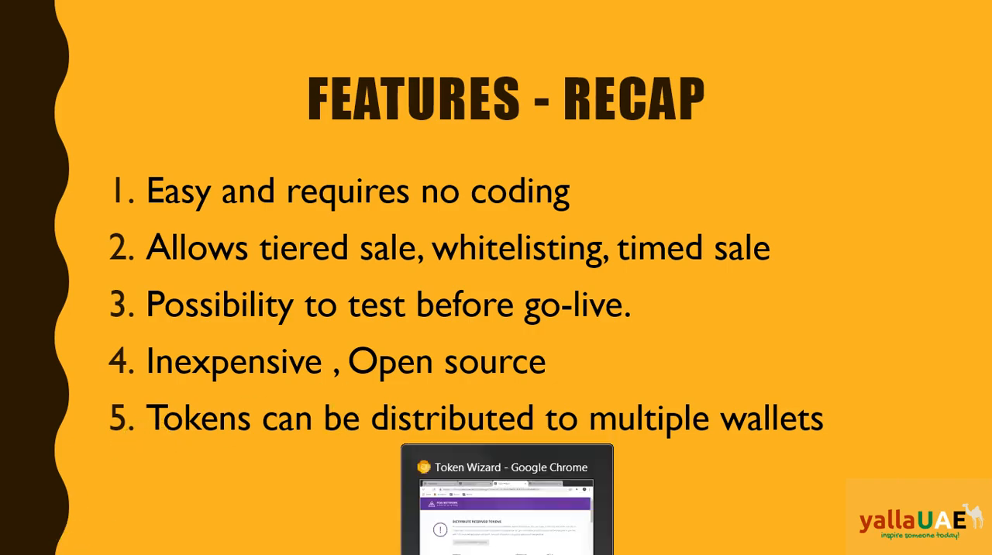
# Switch from the slides back to Chrome and close the Ethereum accounts tab and the crowdsale manage page
pyautogui.click(507, 553)
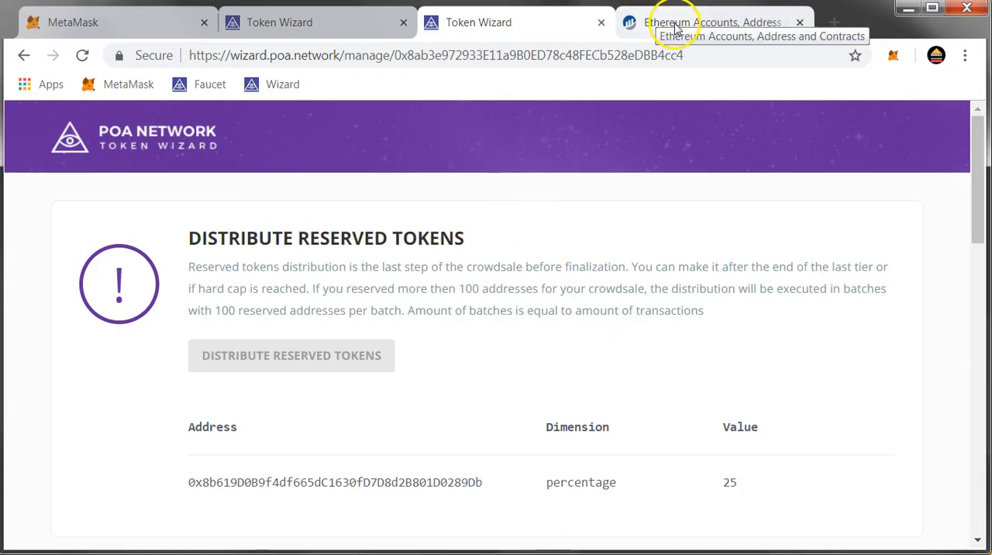
pyautogui.click(800, 25)
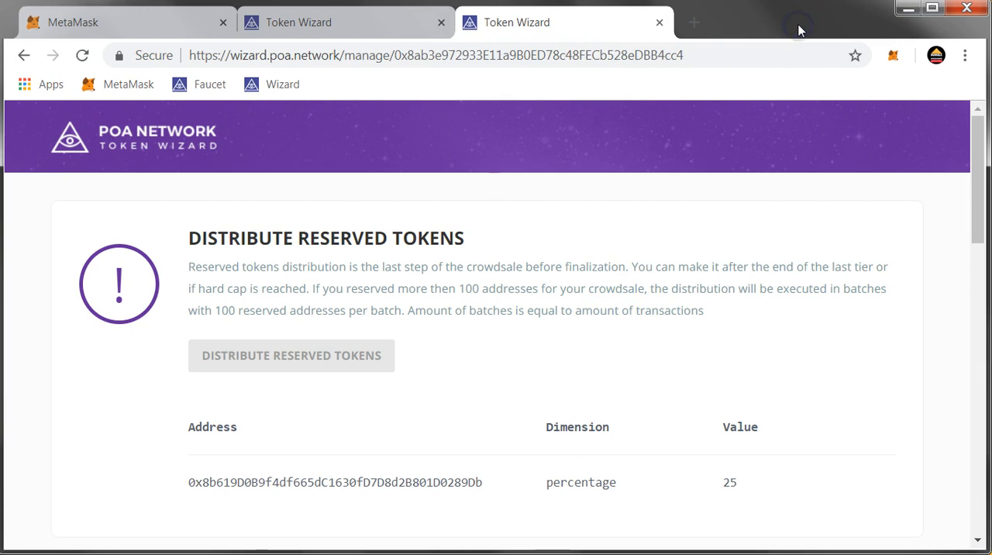
pyautogui.click(660, 24)
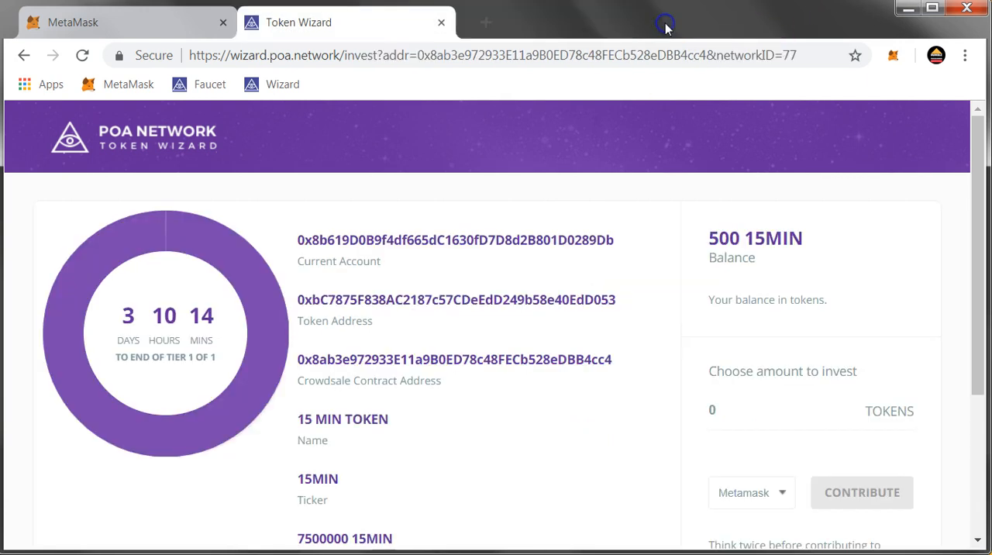
# Switch MetaMask's network to Main Ethereum Network
pyautogui.click(895, 58)
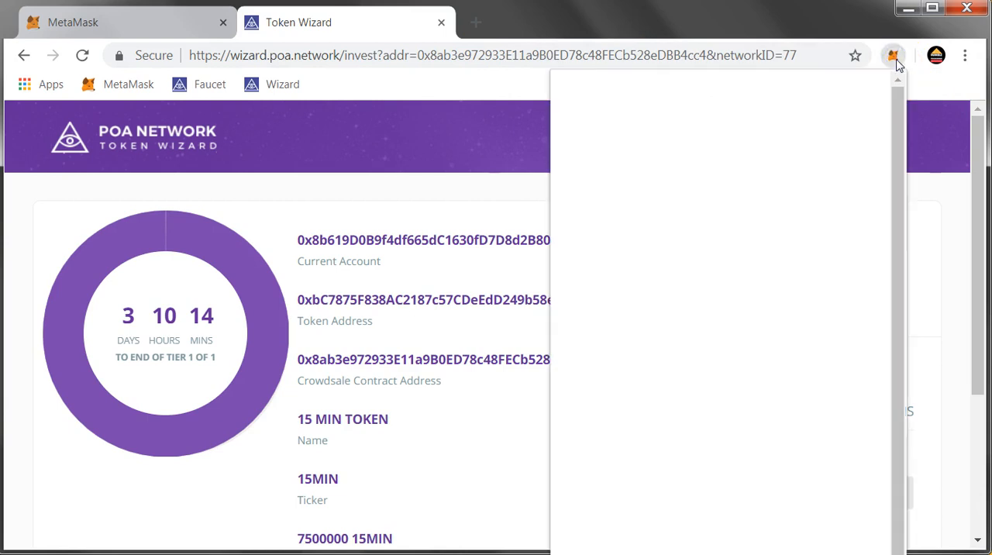
pyautogui.click(653, 87)
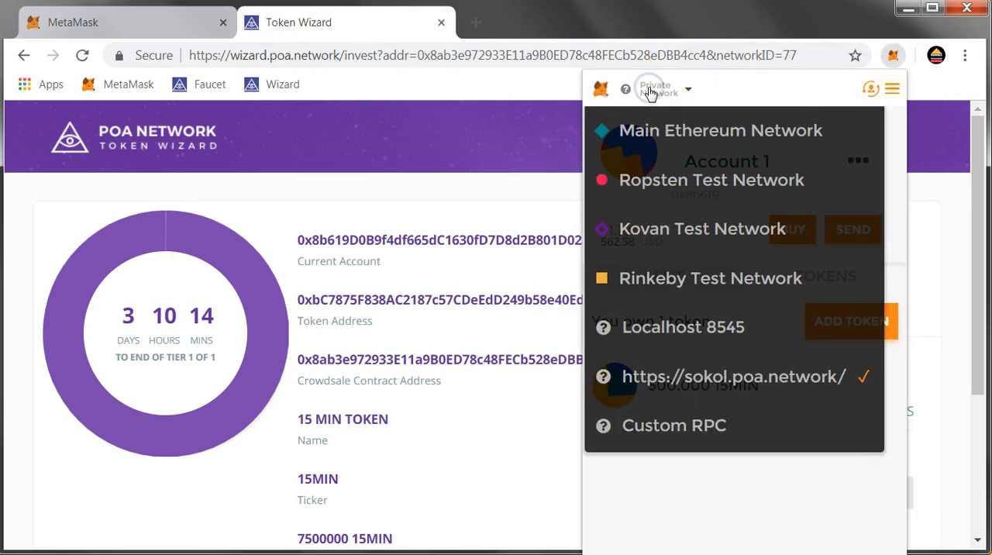
pyautogui.click(676, 138)
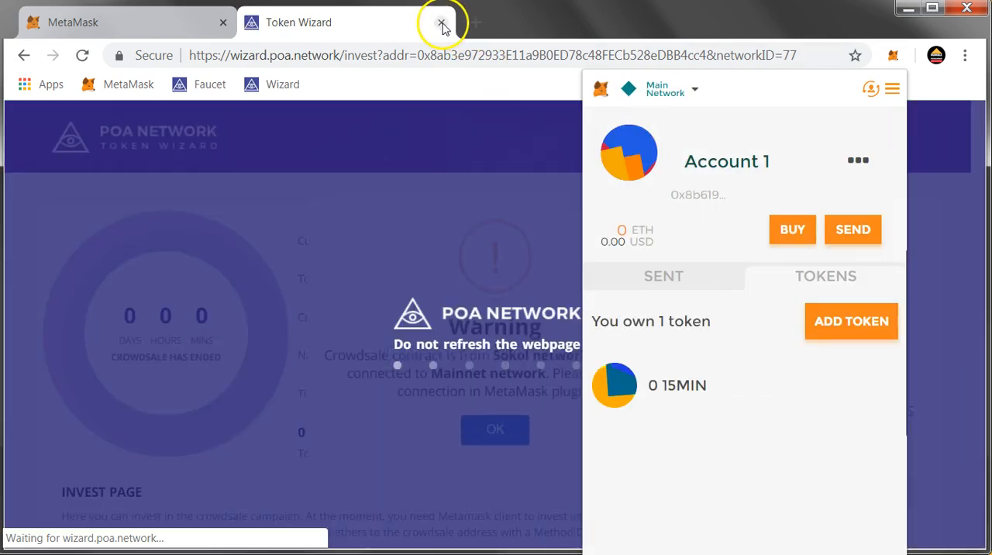
# Close the invest page, open the Token Wizard home page in a new tab, and view the MetaMask account
pyautogui.click(442, 26)
pyautogui.click(440, 26)
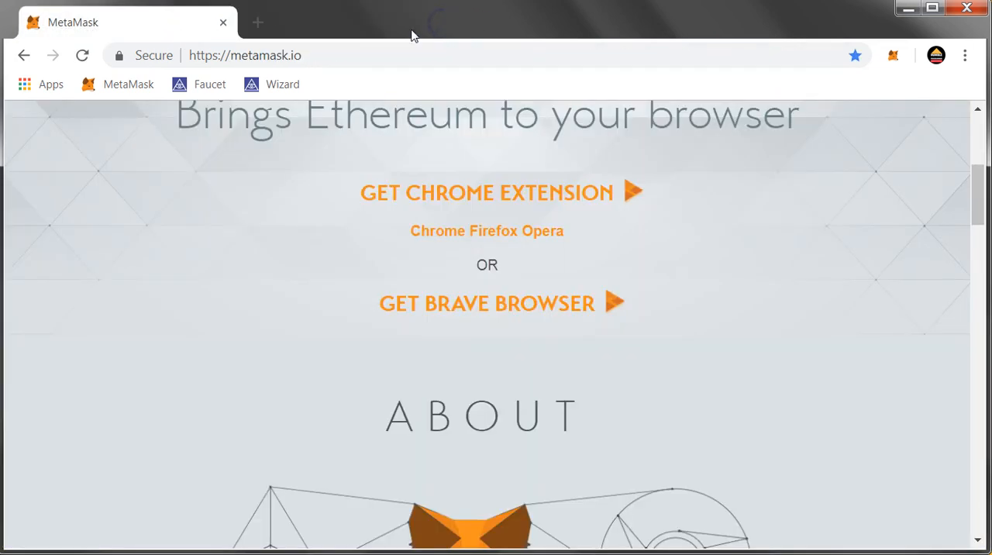
pyautogui.click(262, 28)
pyautogui.click(283, 85)
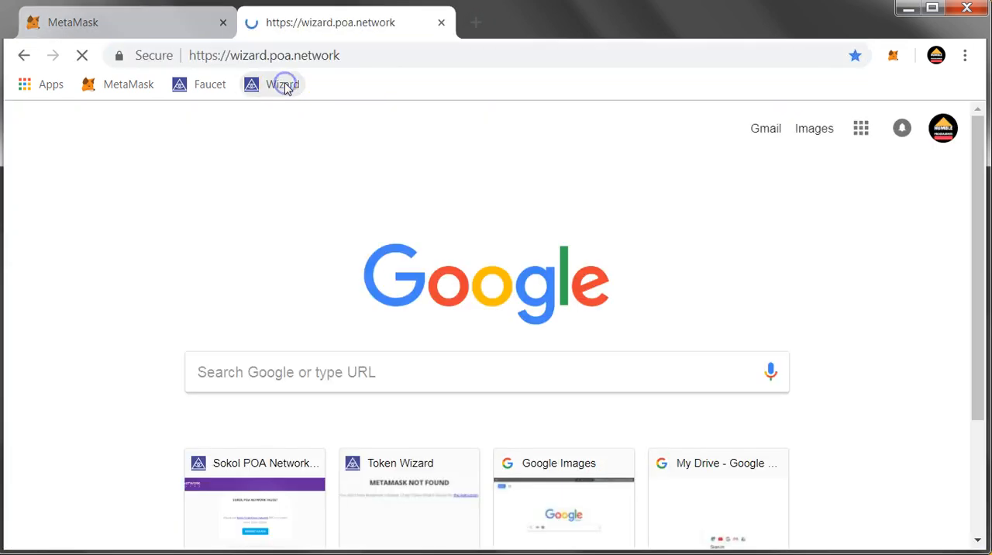
pyautogui.click(894, 55)
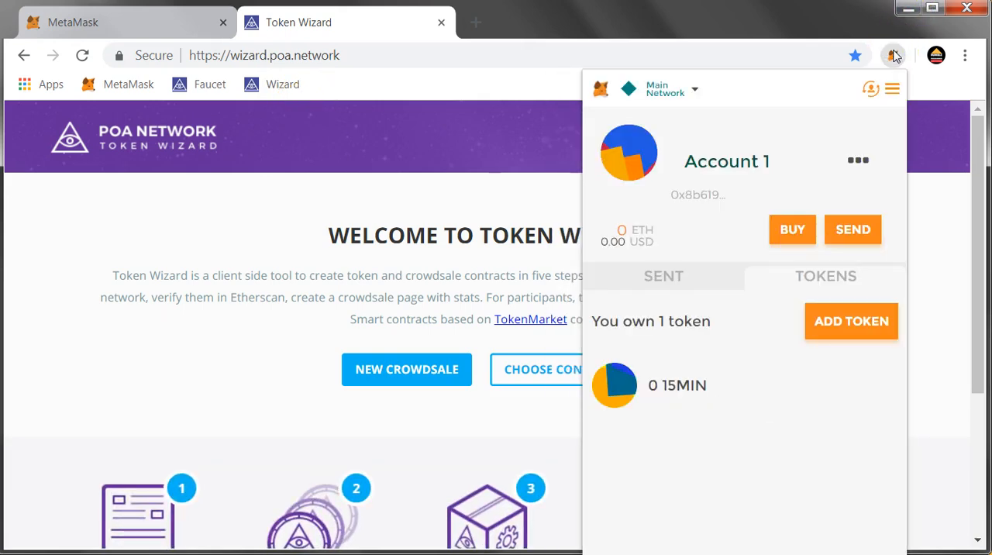